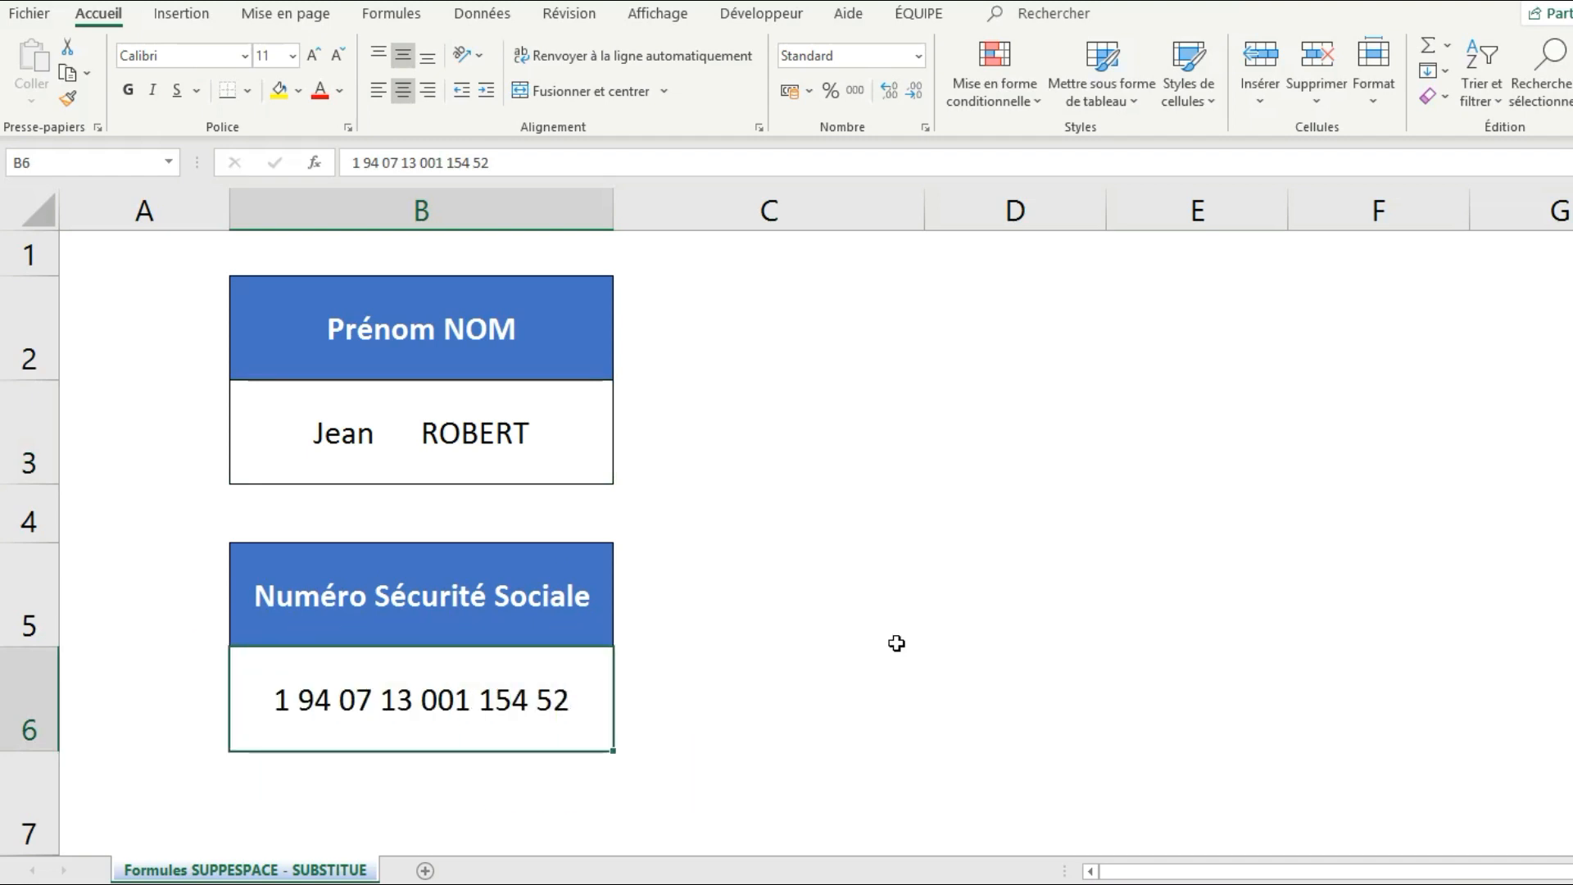
Enter =SUPPRESPACE(B3) in C3 so the name from B3 appears with single spaces.
click(738, 440)
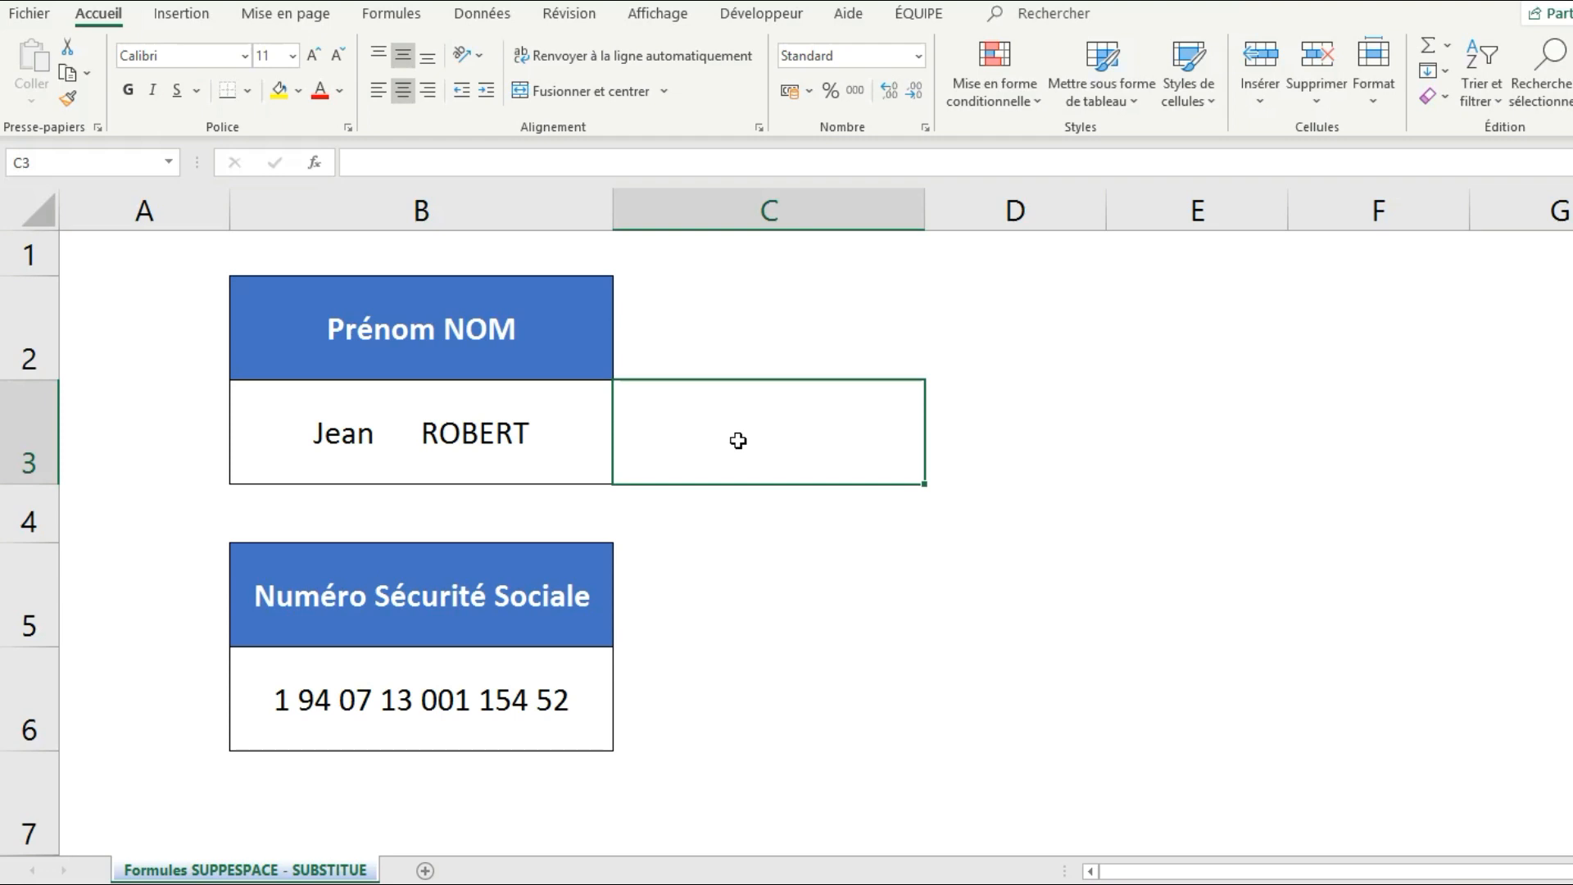
key(Left)
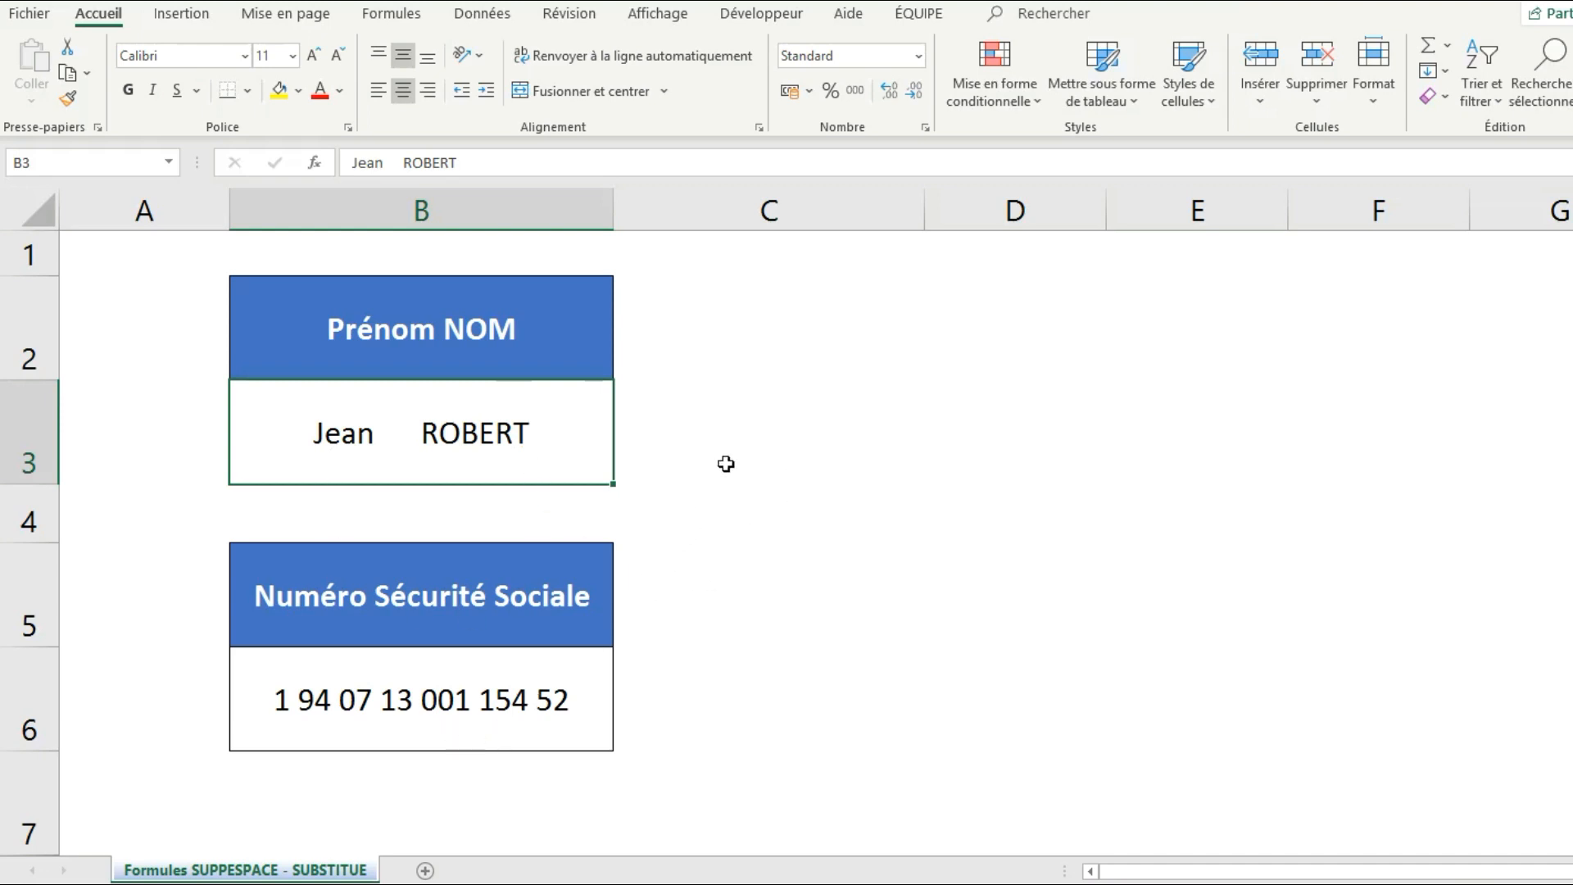
click(747, 435)
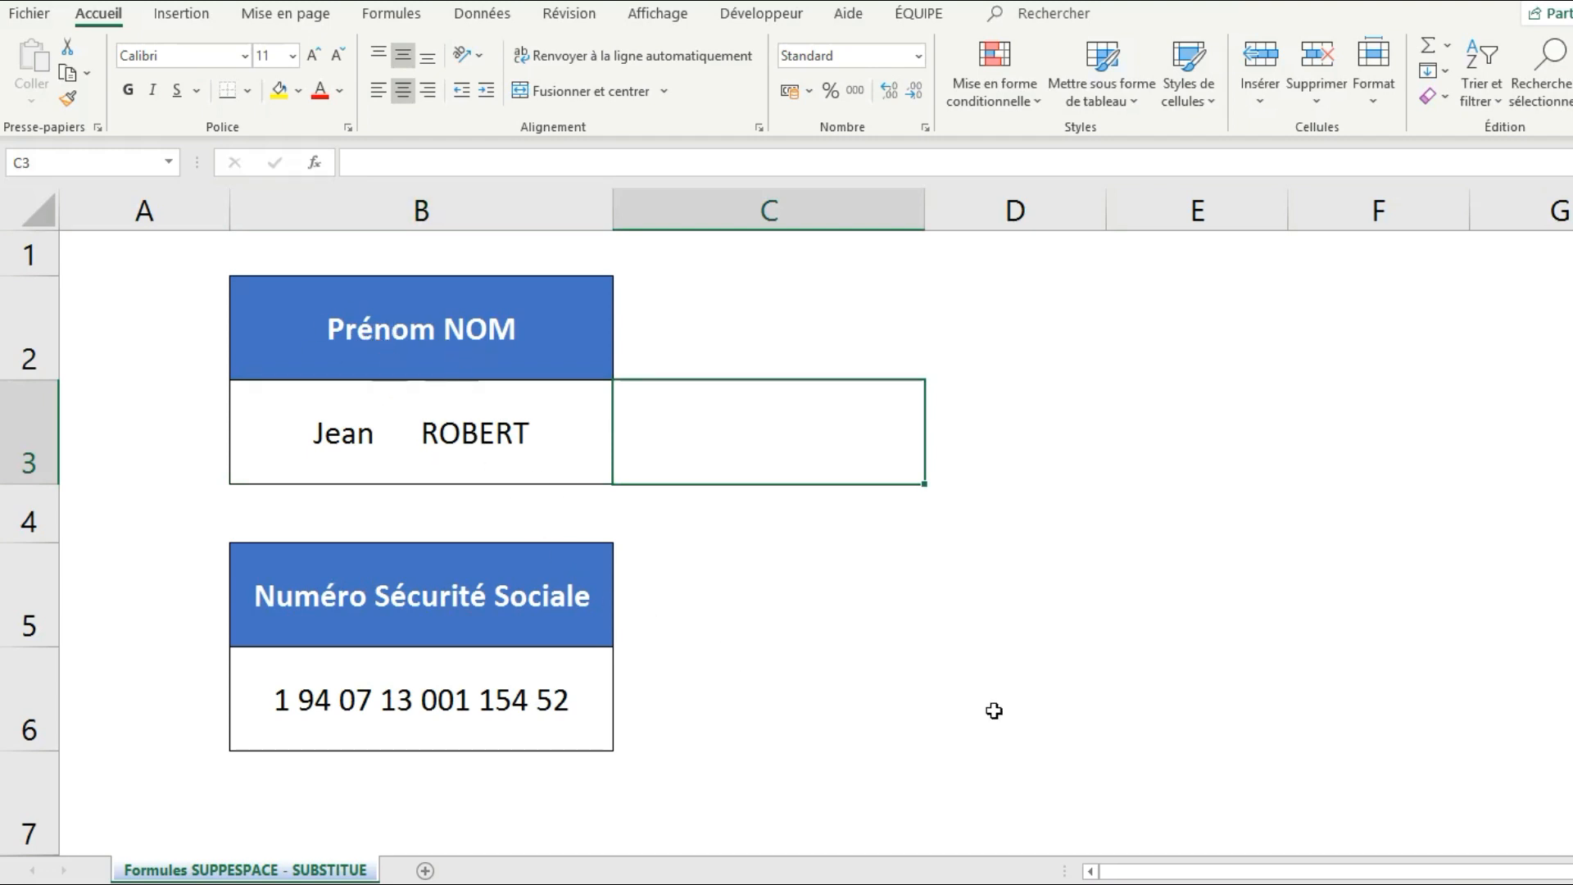
text(=SUPP)
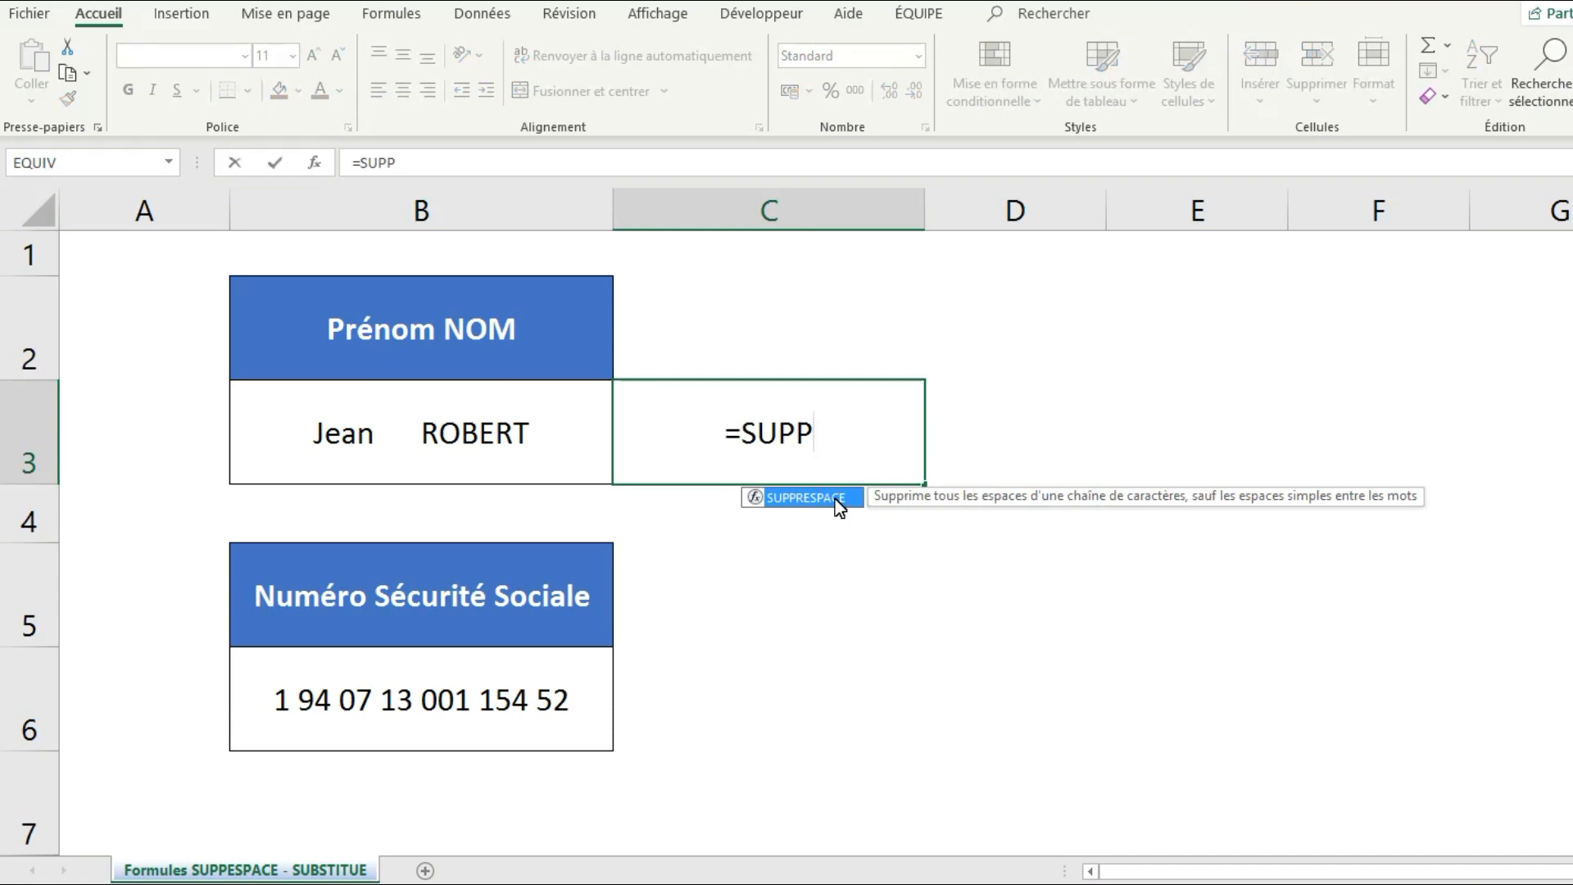
double_click(836, 497)
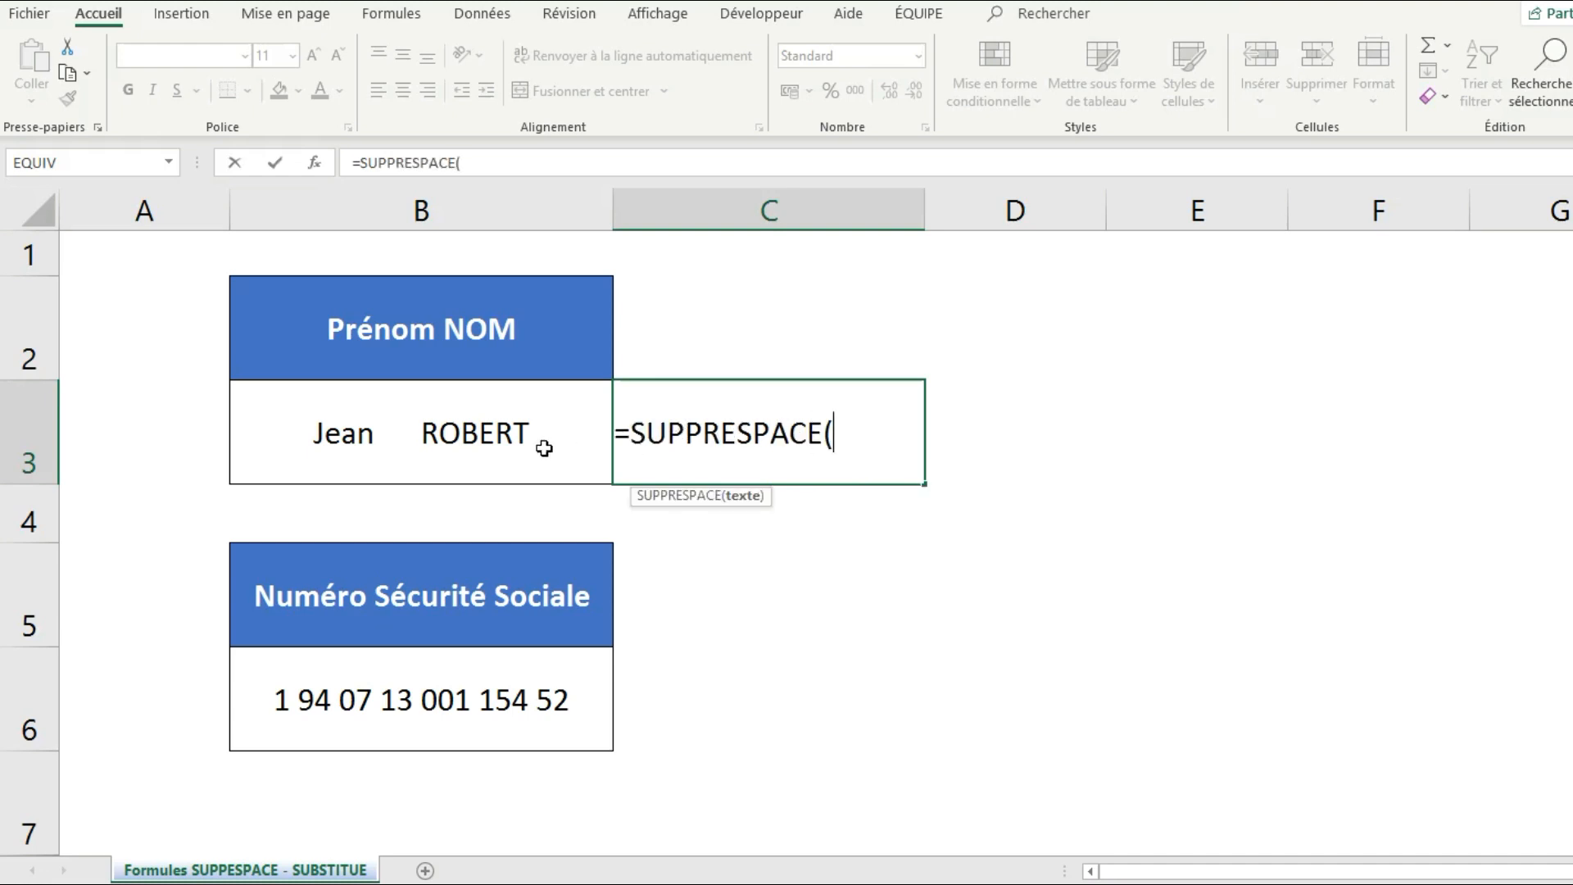
click(370, 436)
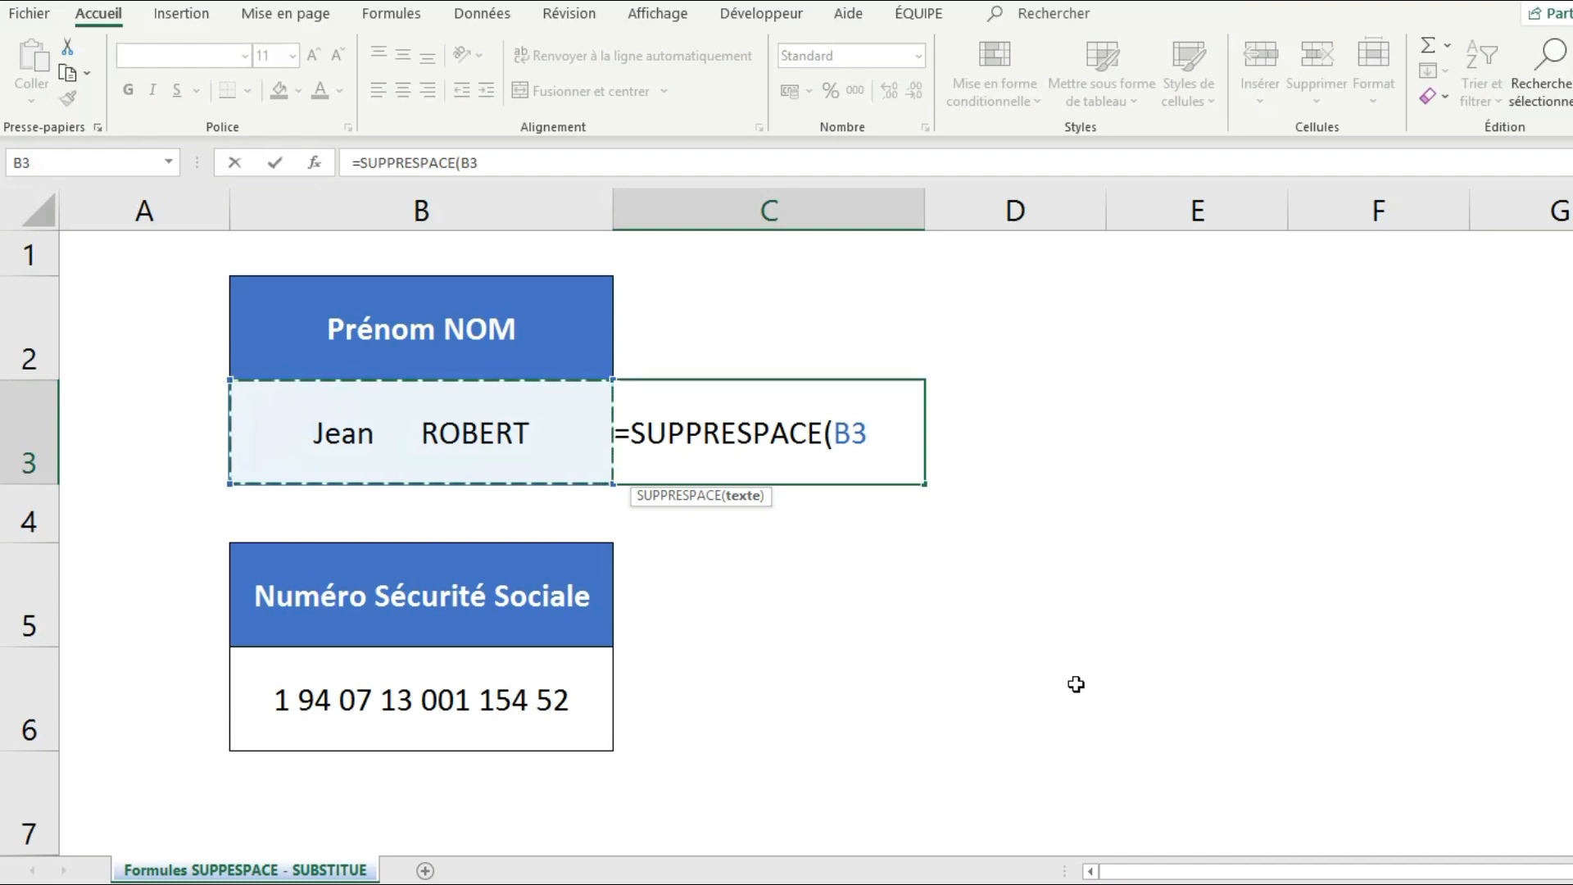
text())
key(Return)
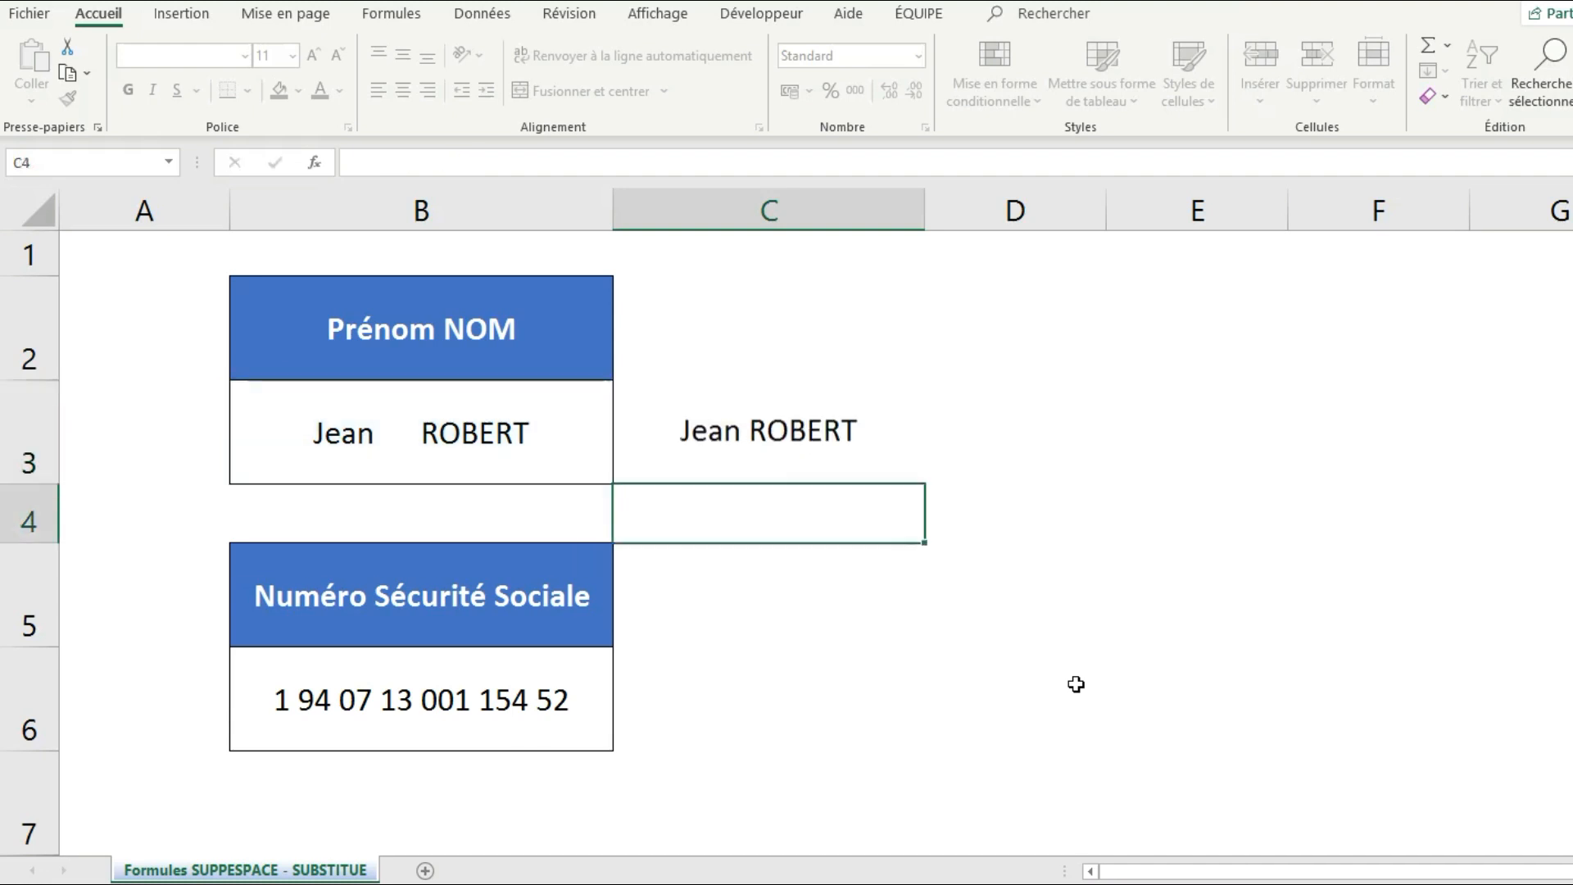
Enter a name, postcode 13100 and AIX-EN-PROVENCE in B4, separated by many extra spaces.
click(782, 452)
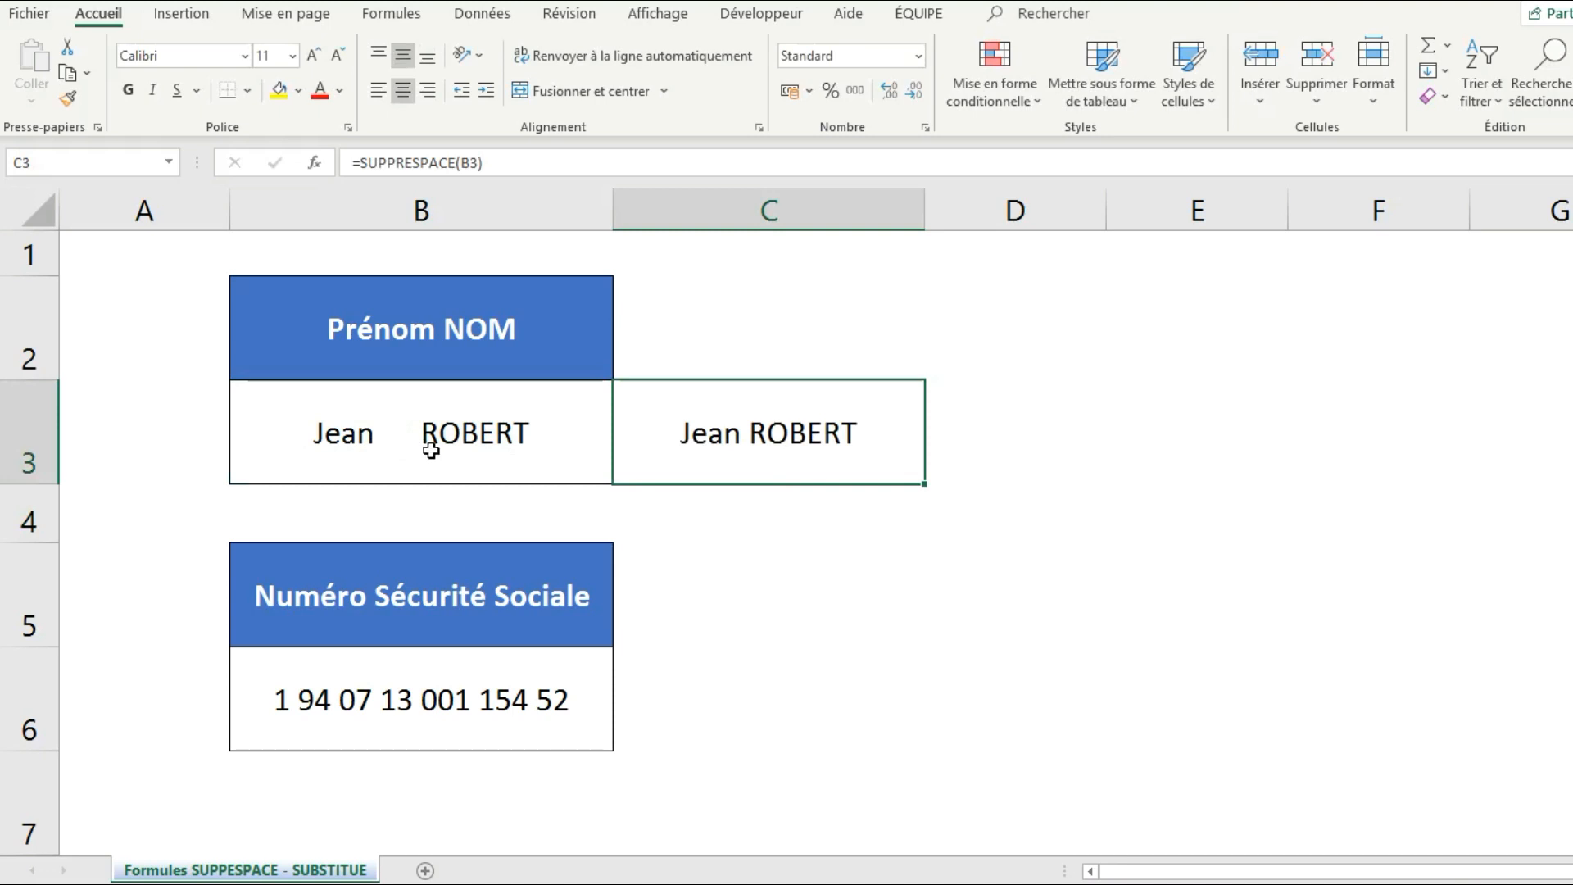
click(462, 513)
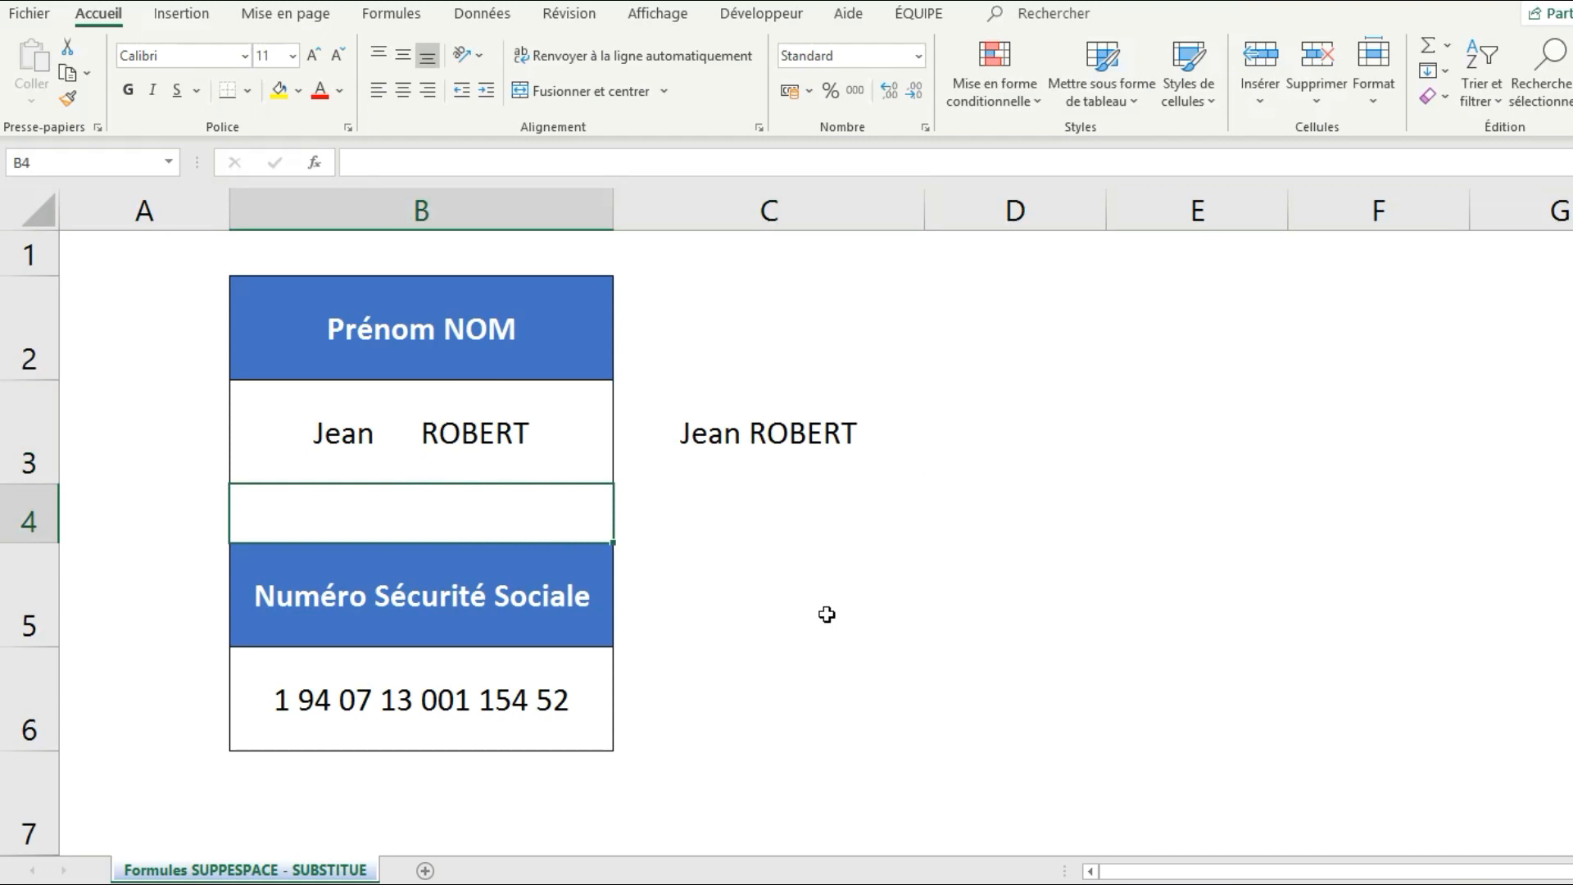
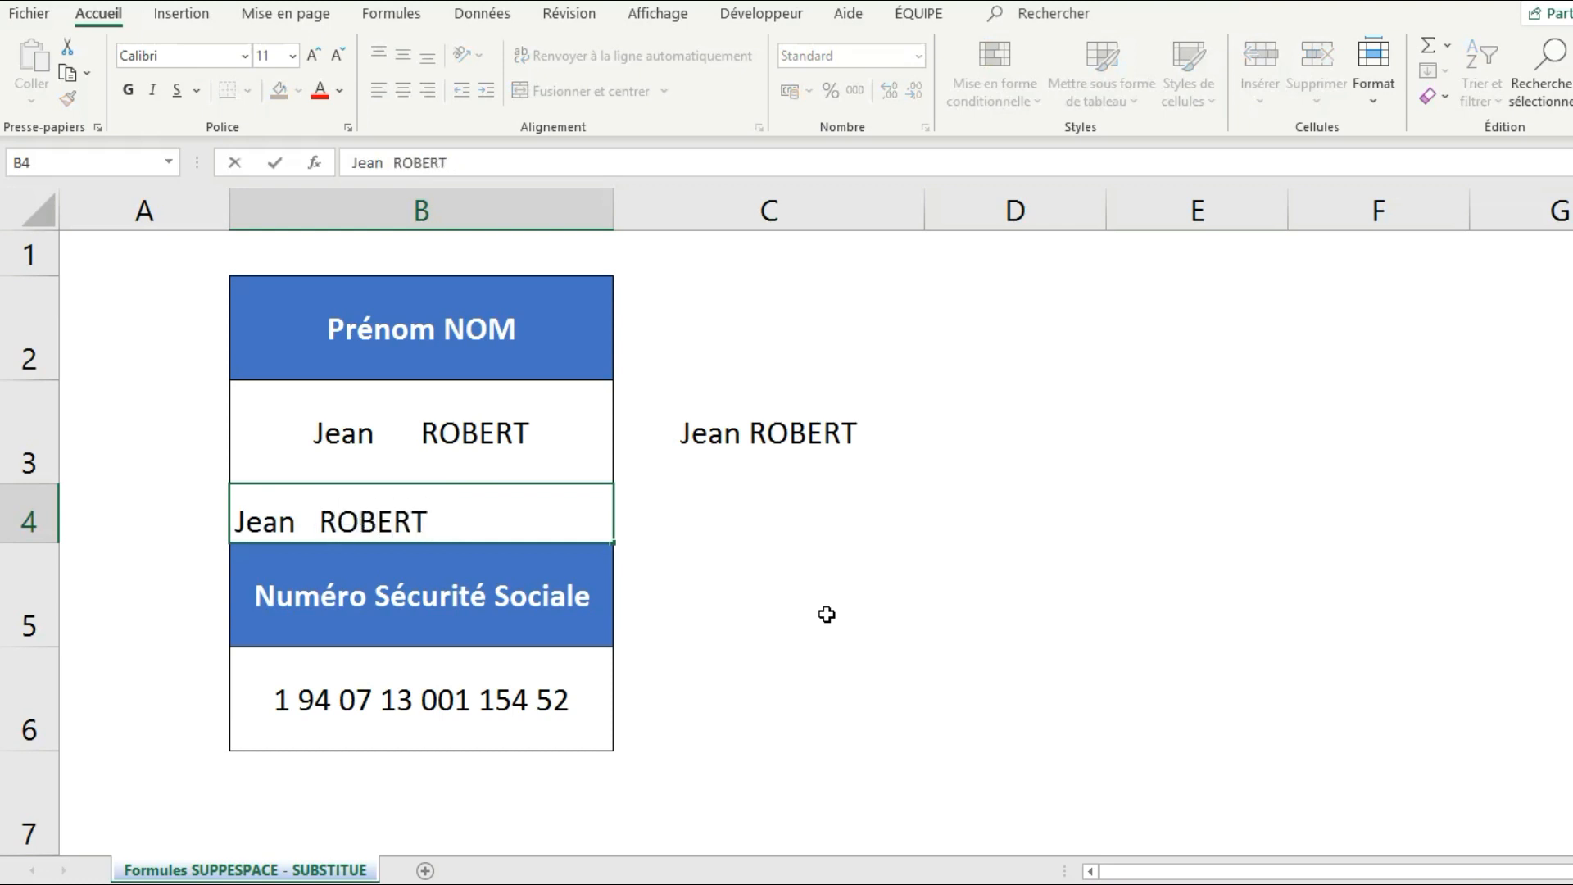
text(         13100        )
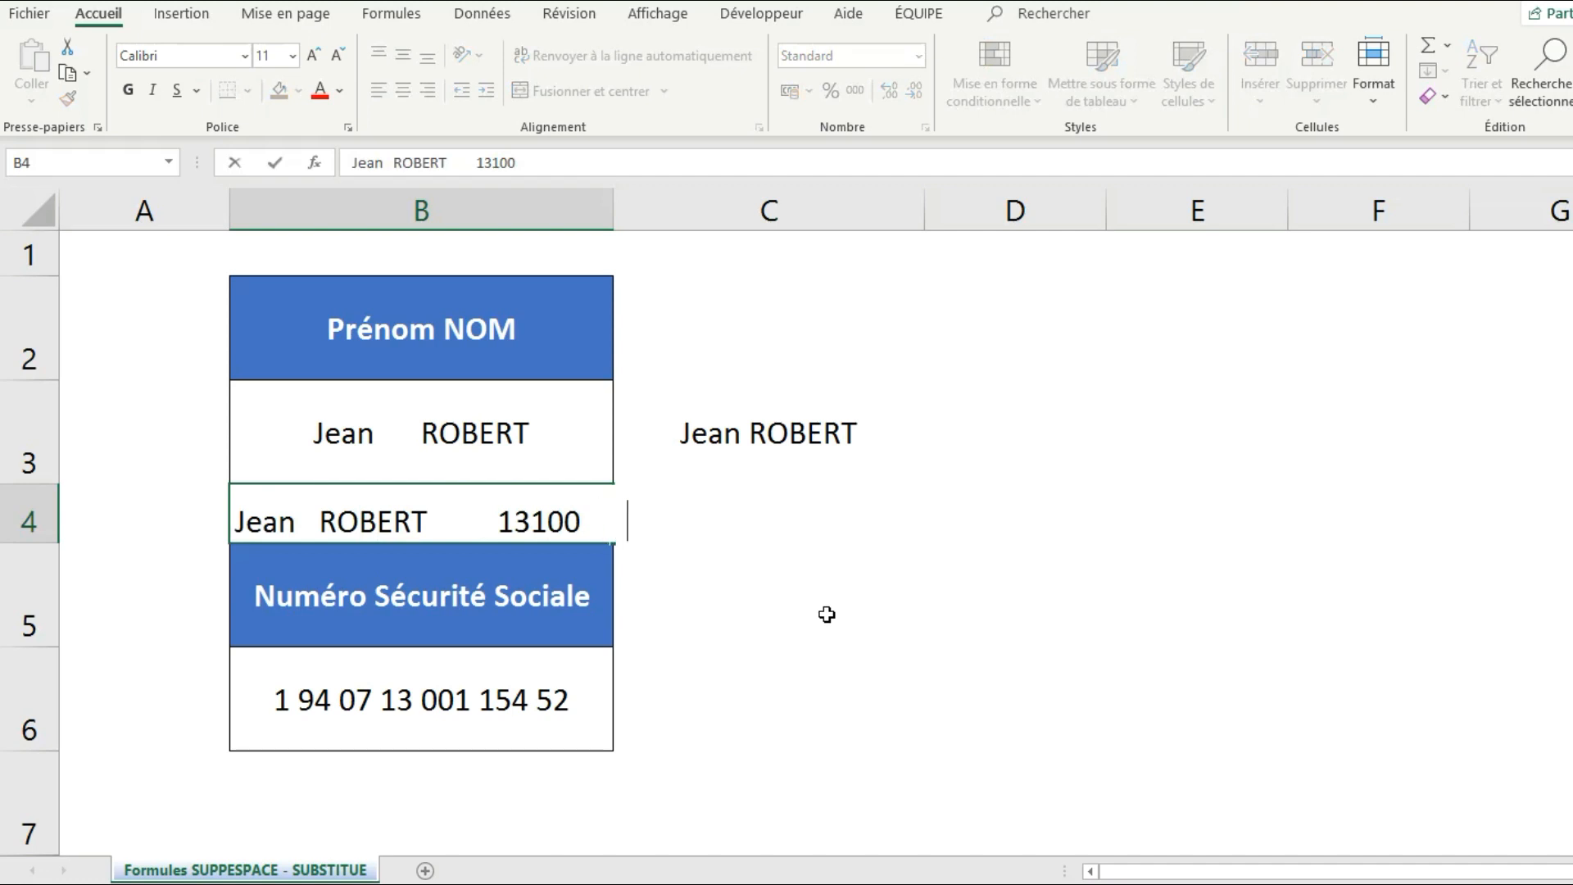
text(    AIX-EN-P)
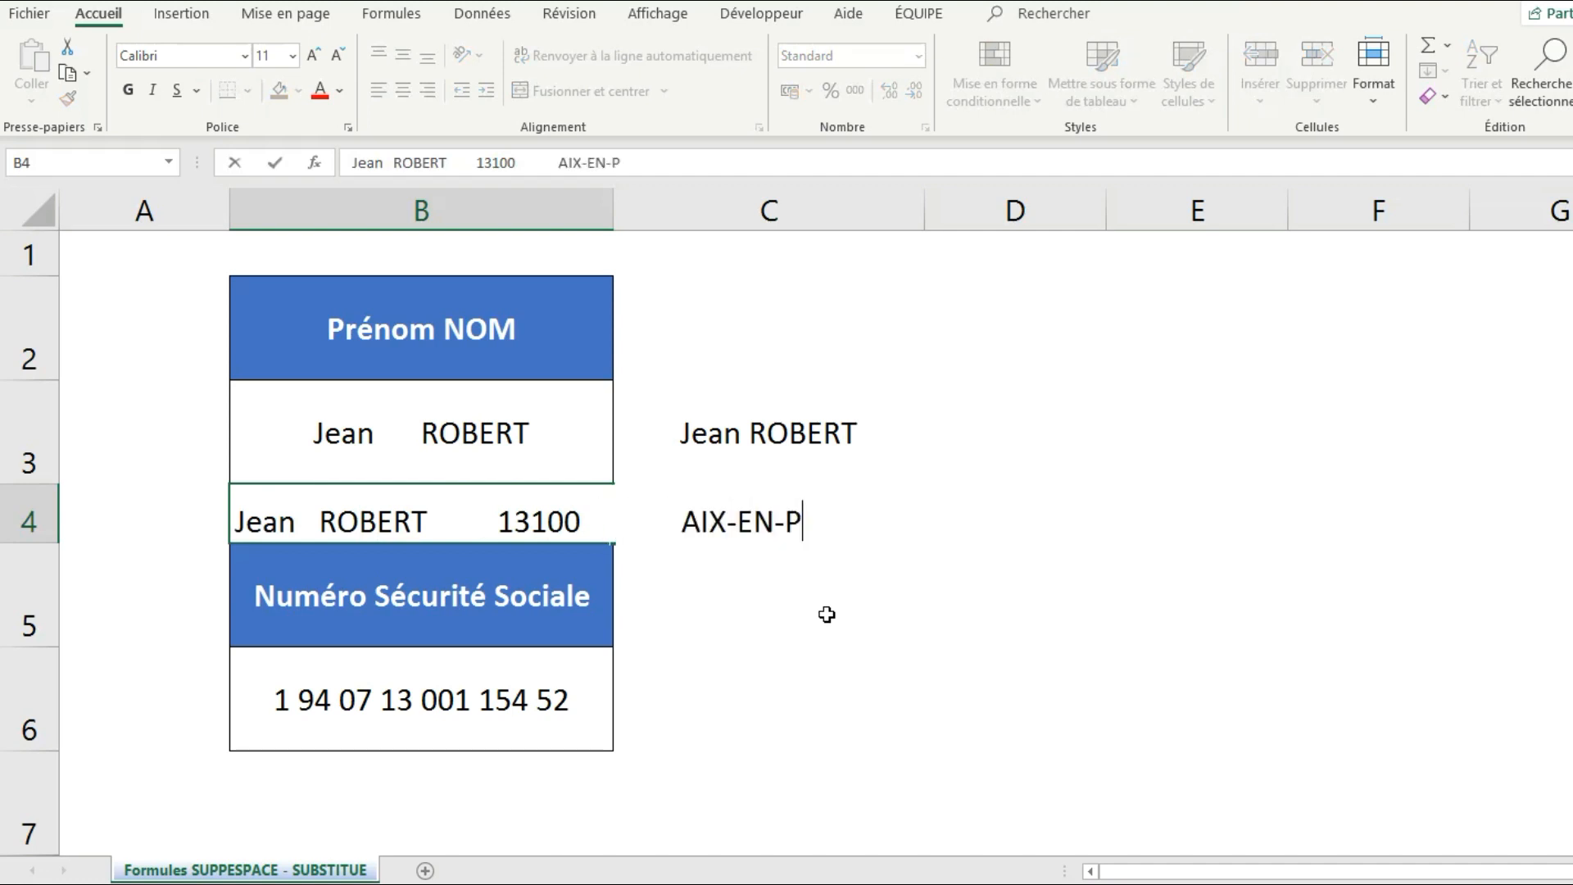
text(ROVENCE)
key(Return)
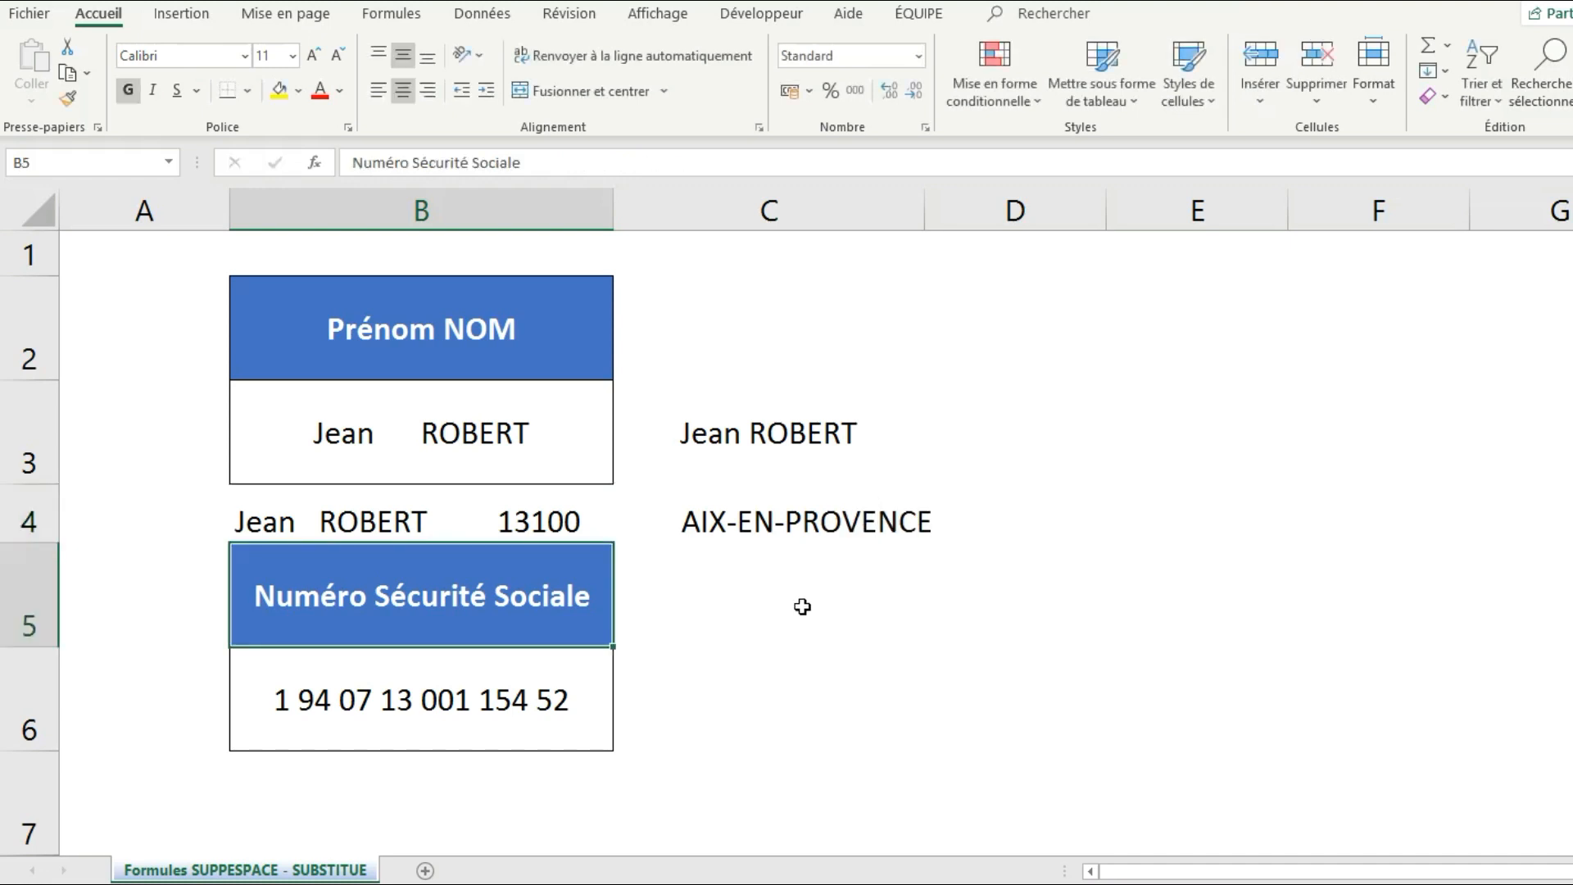
Enter =SUPPRESPACE(B4) in D4 to return the name-and-address line with single spaces.
click(1041, 524)
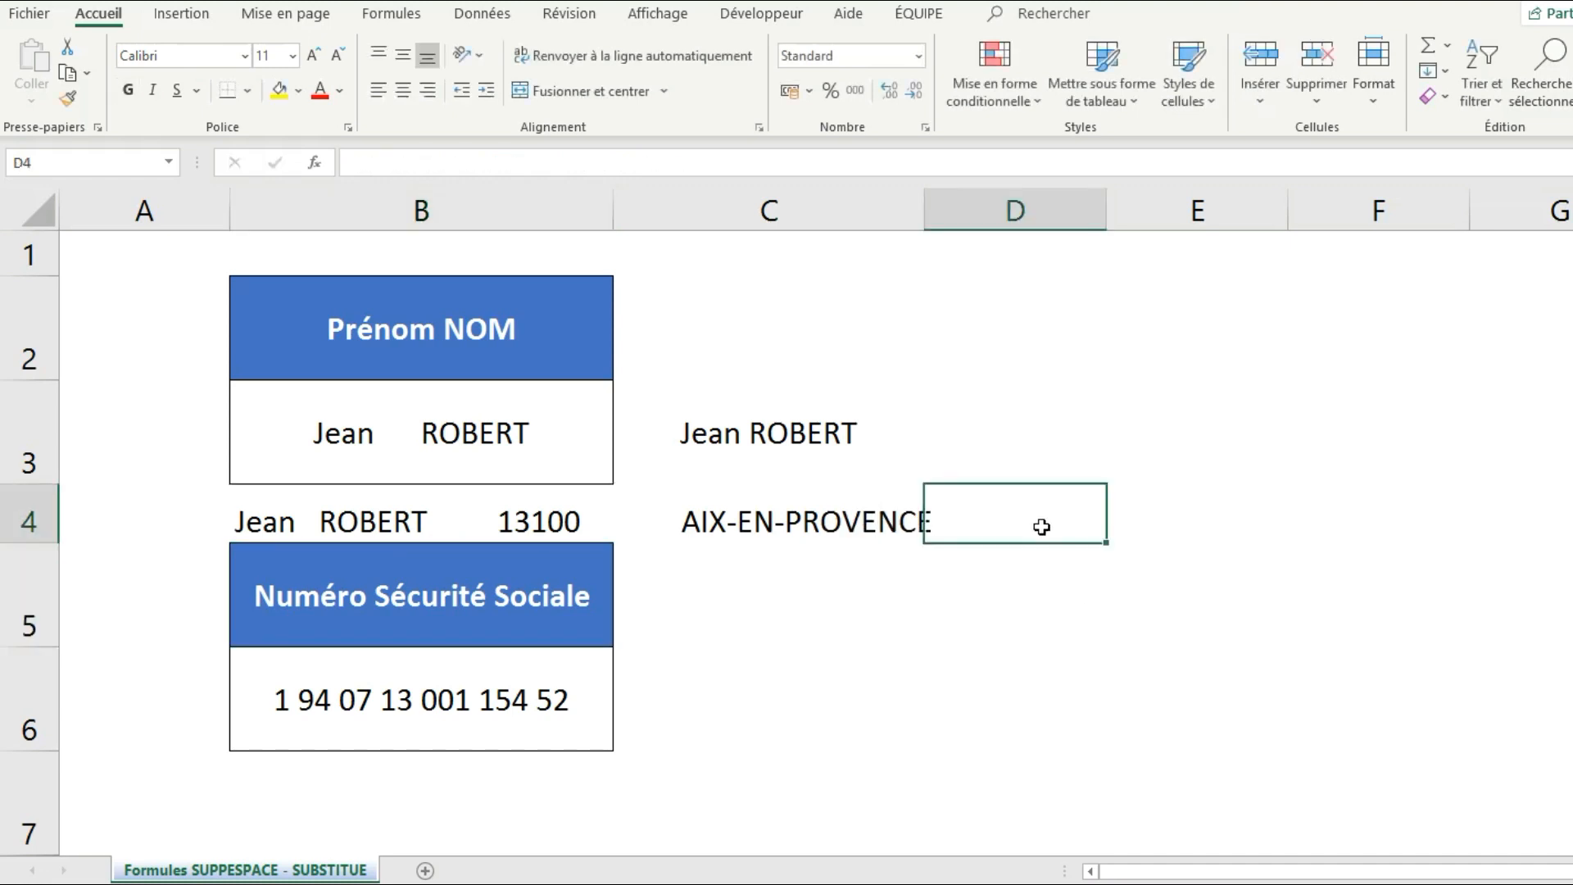
text(=SUPP)
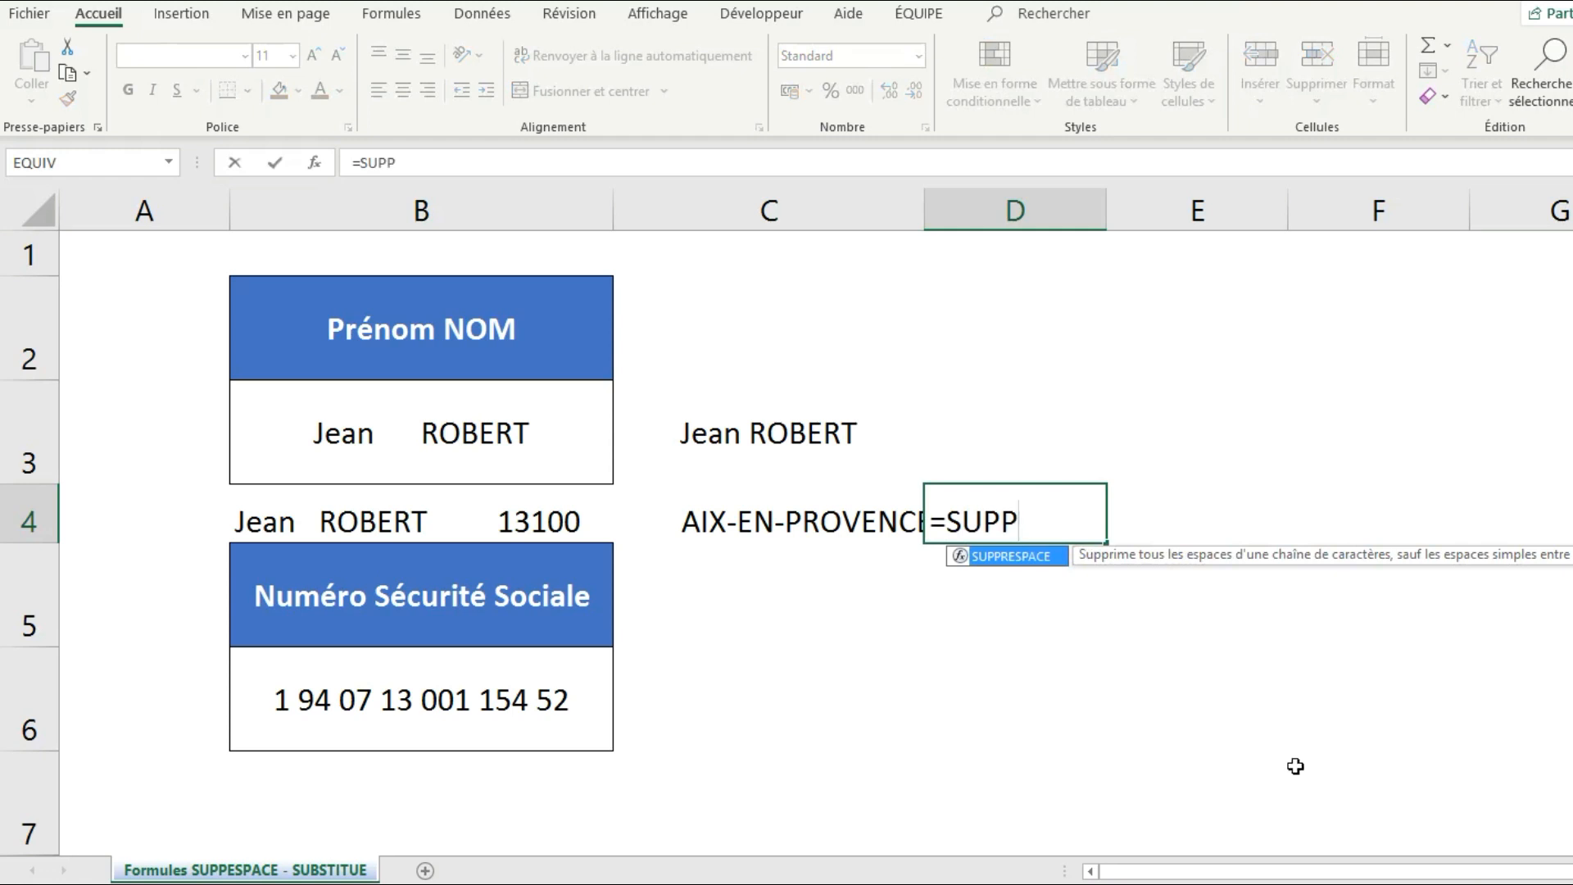
double_click(1014, 560)
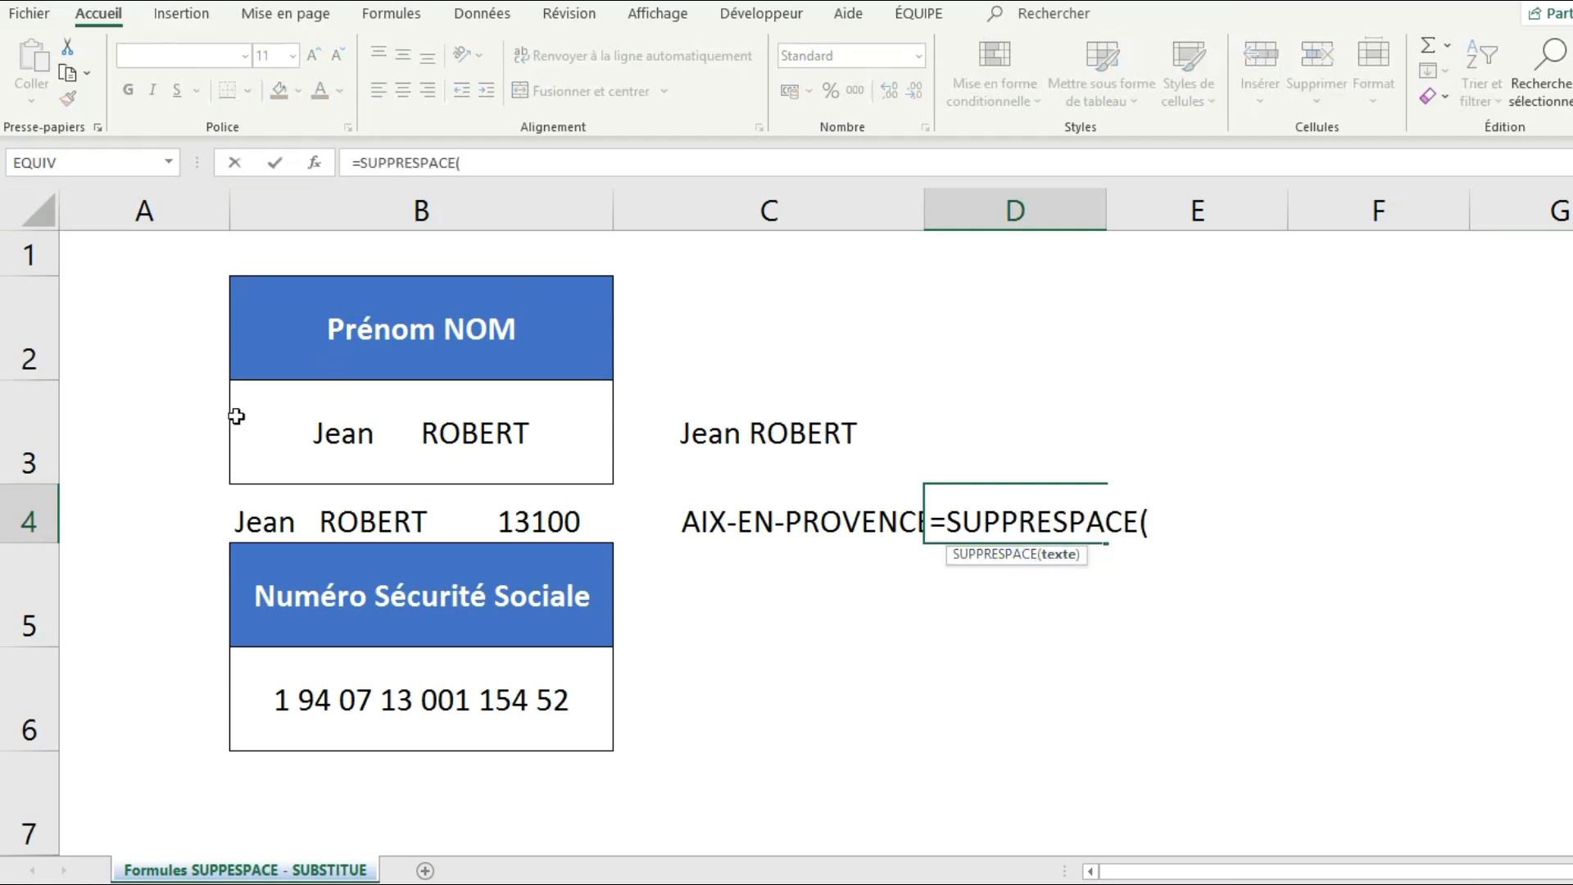
click(349, 521)
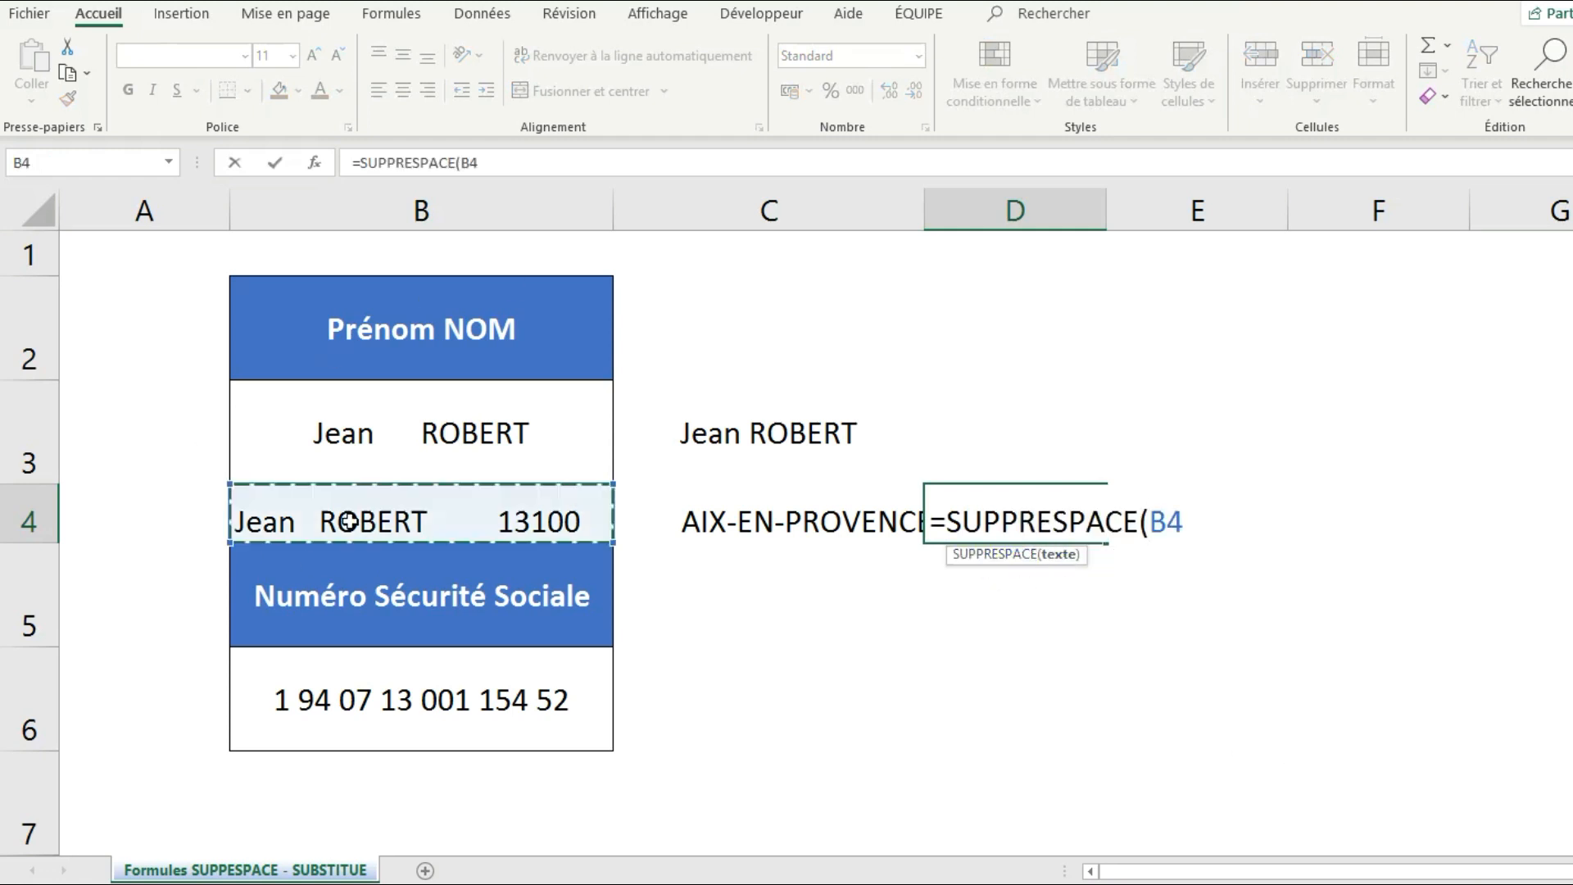
text())
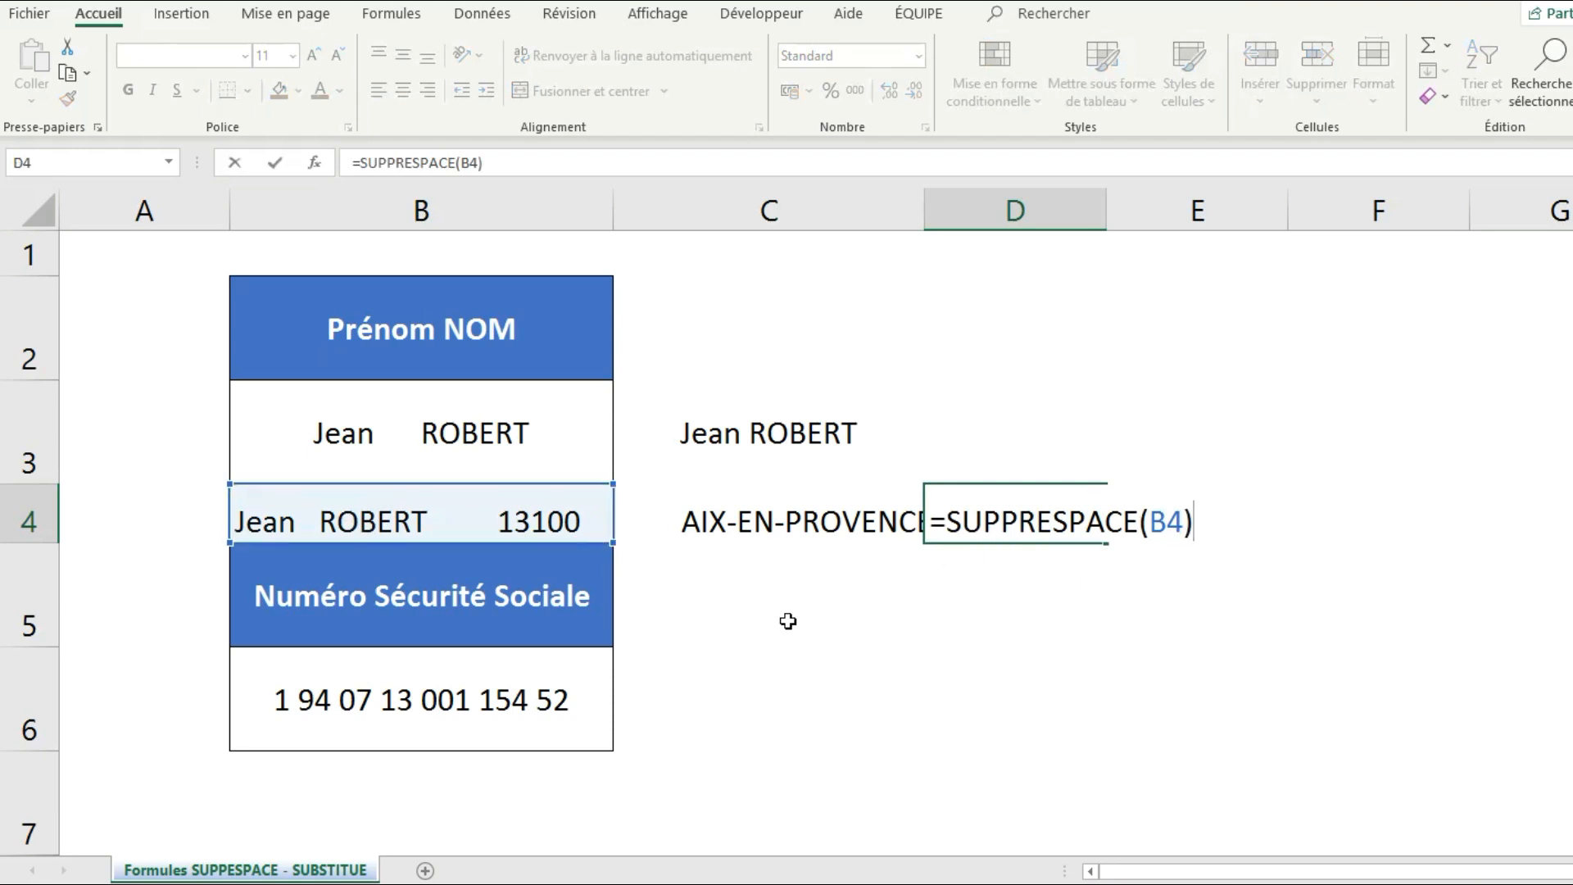
key(Return)
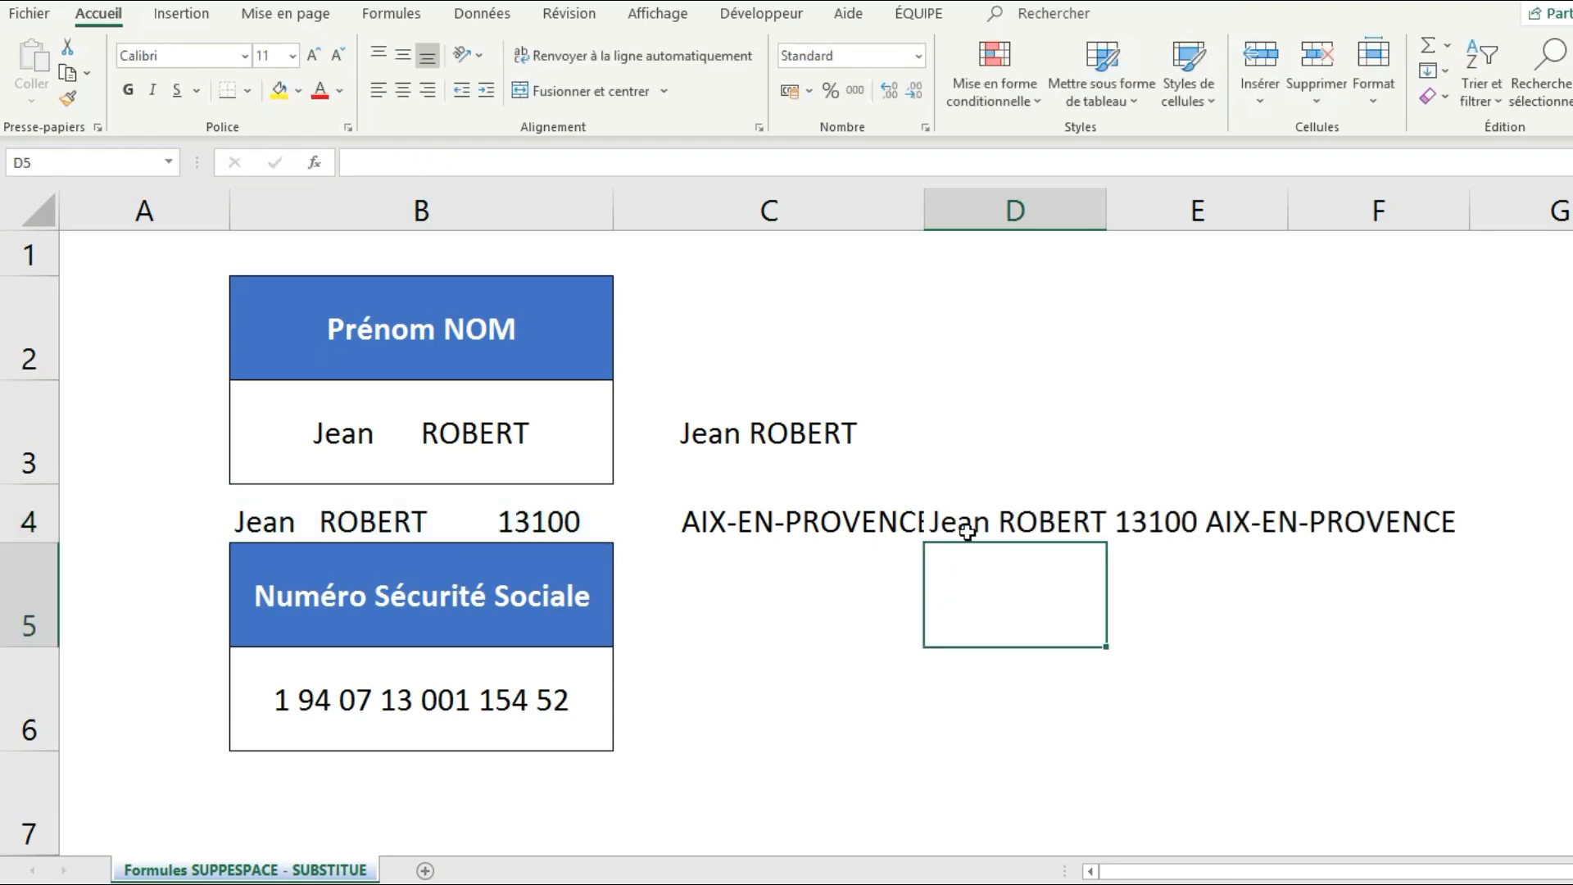
click(964, 535)
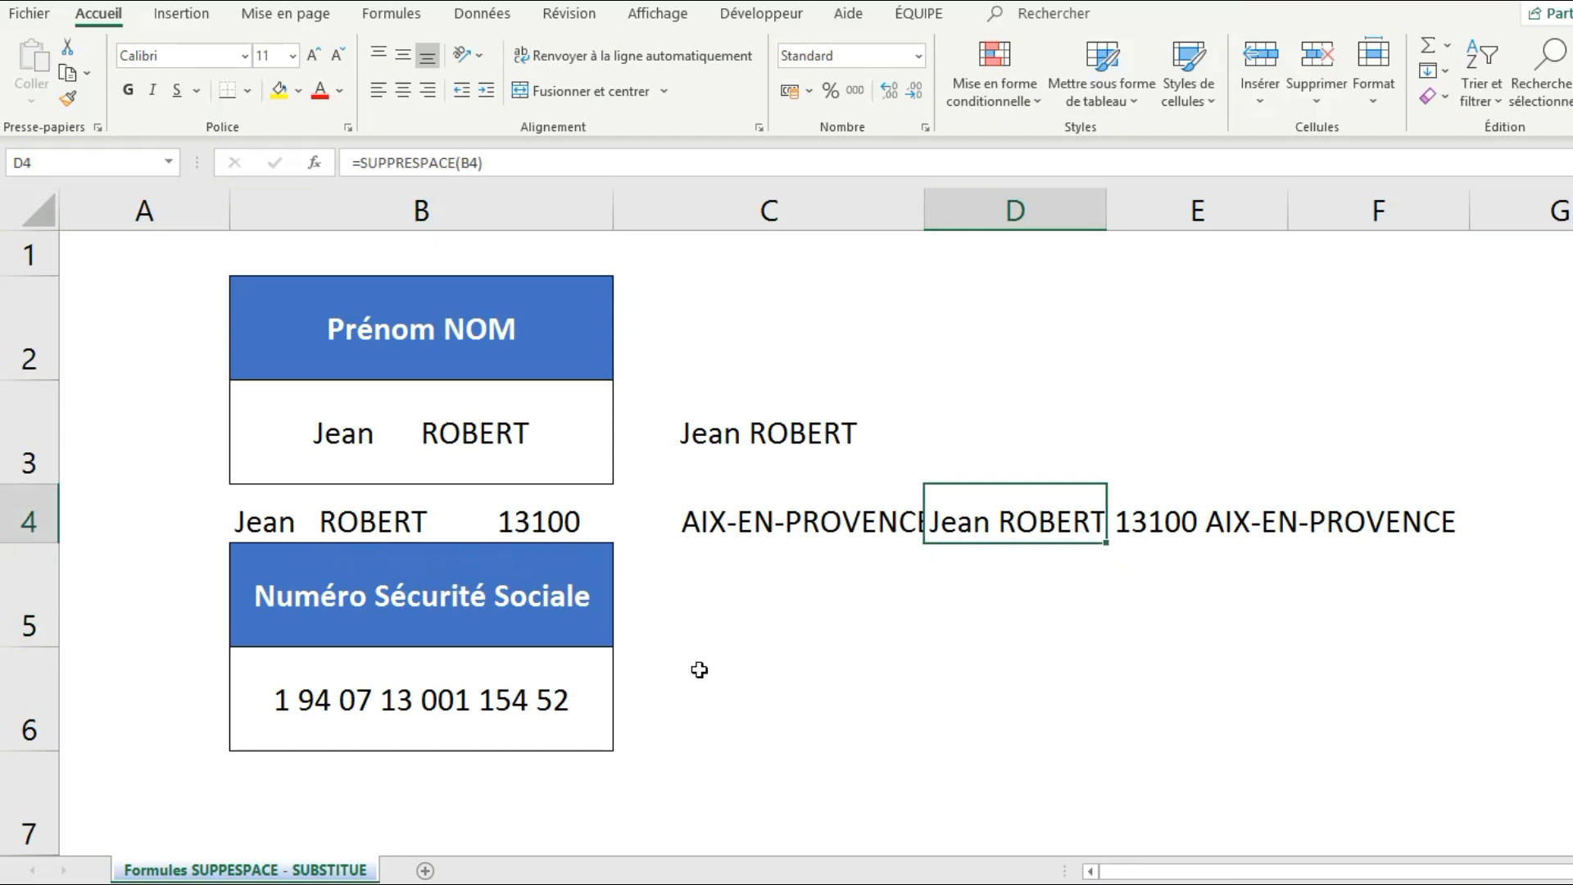
key(Left)
click(729, 696)
Check the spaced social security number in B6, then type it without spaces into B7.
click(562, 711)
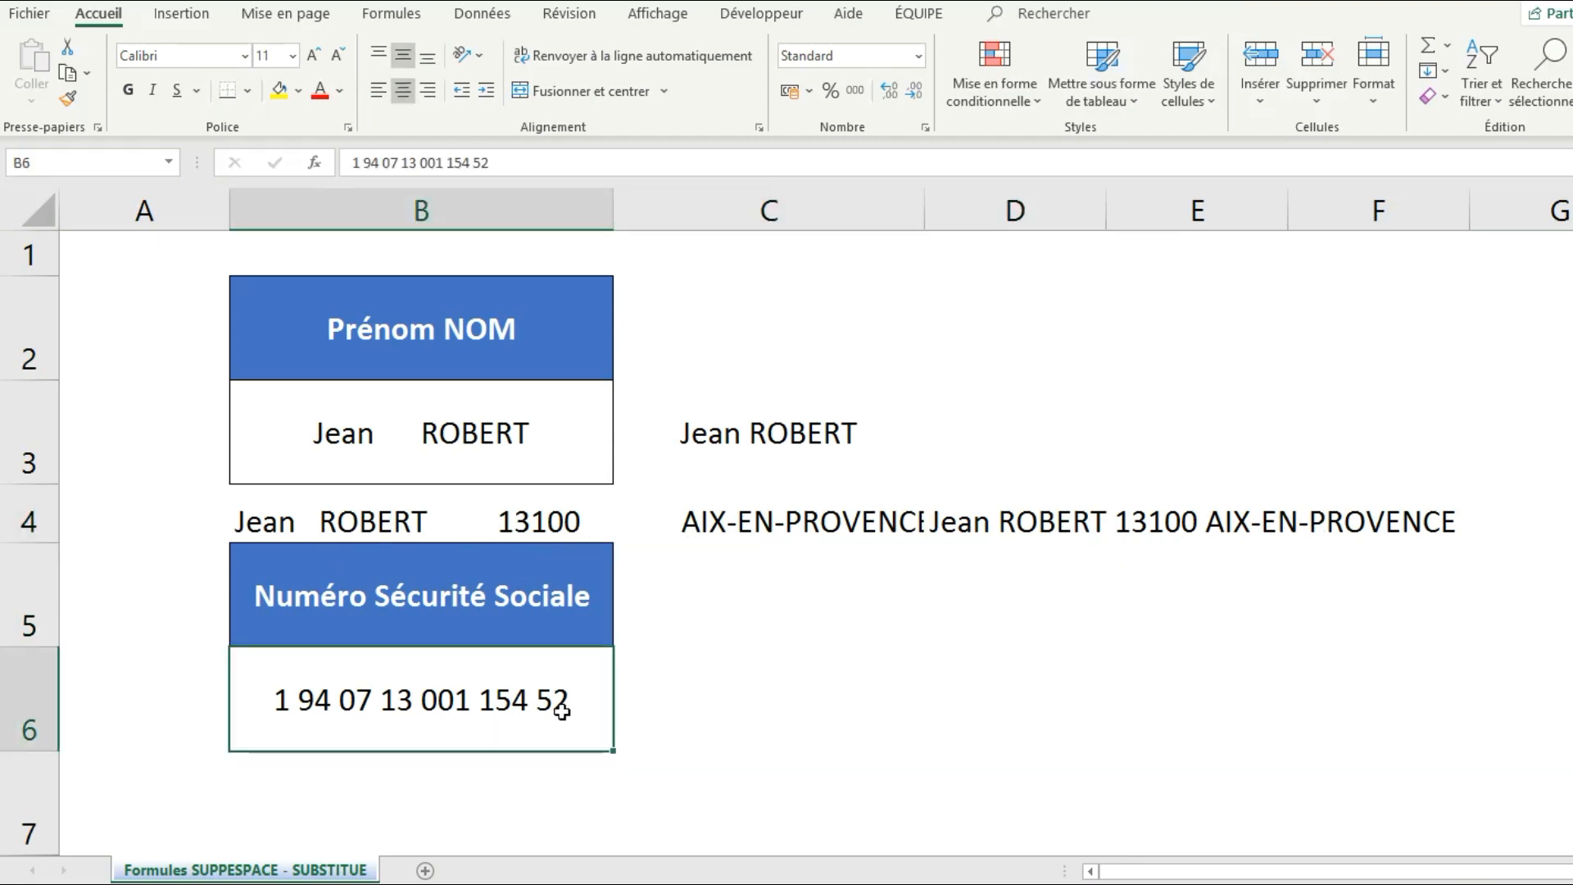
click(694, 706)
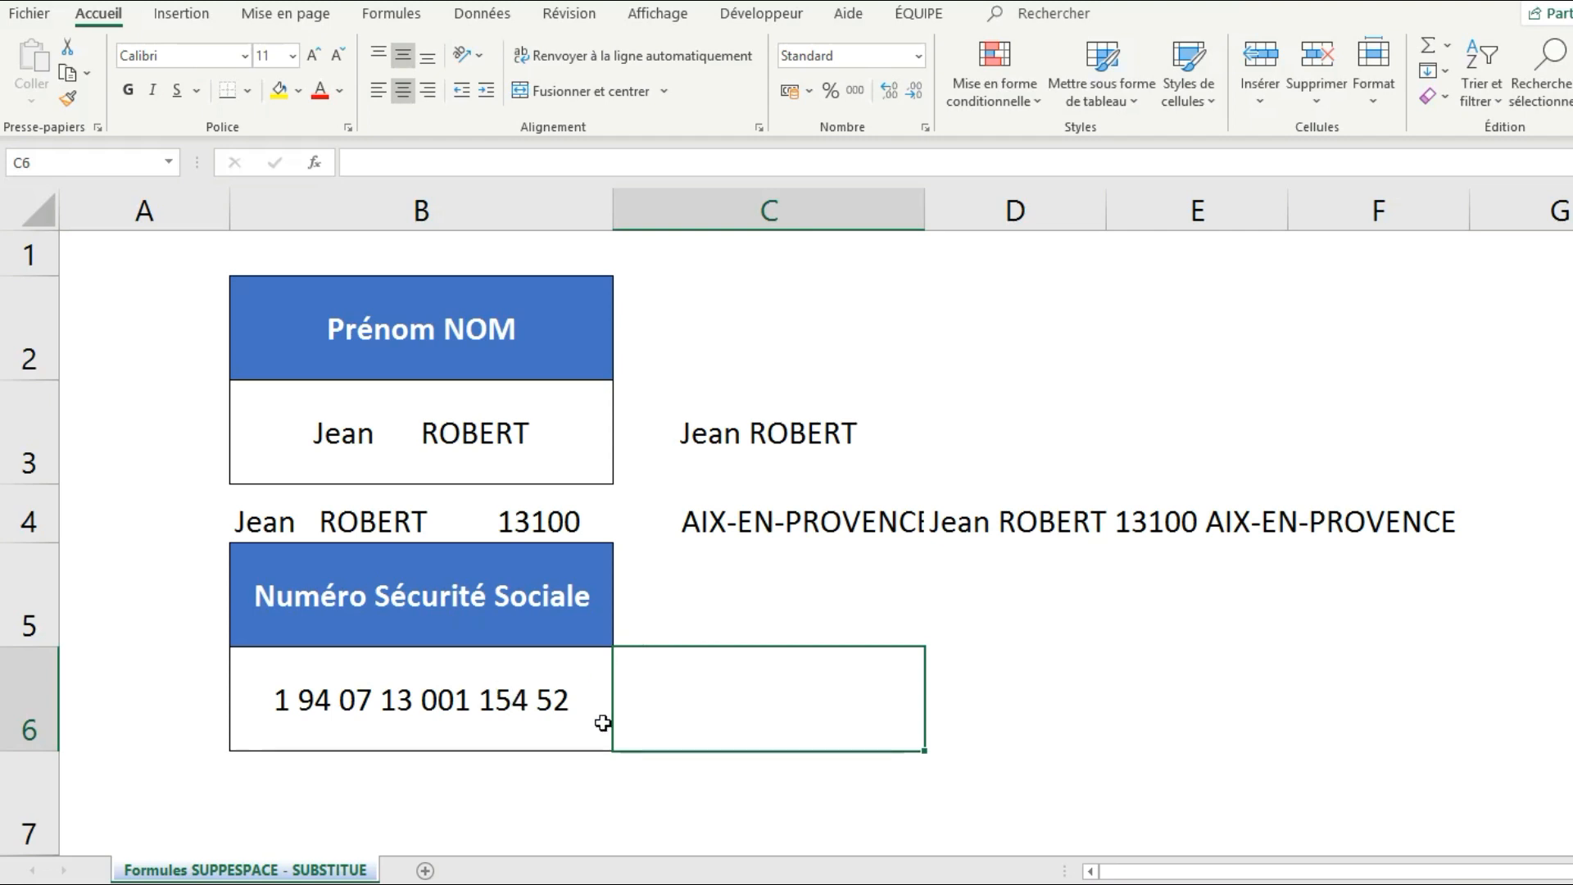
click(530, 707)
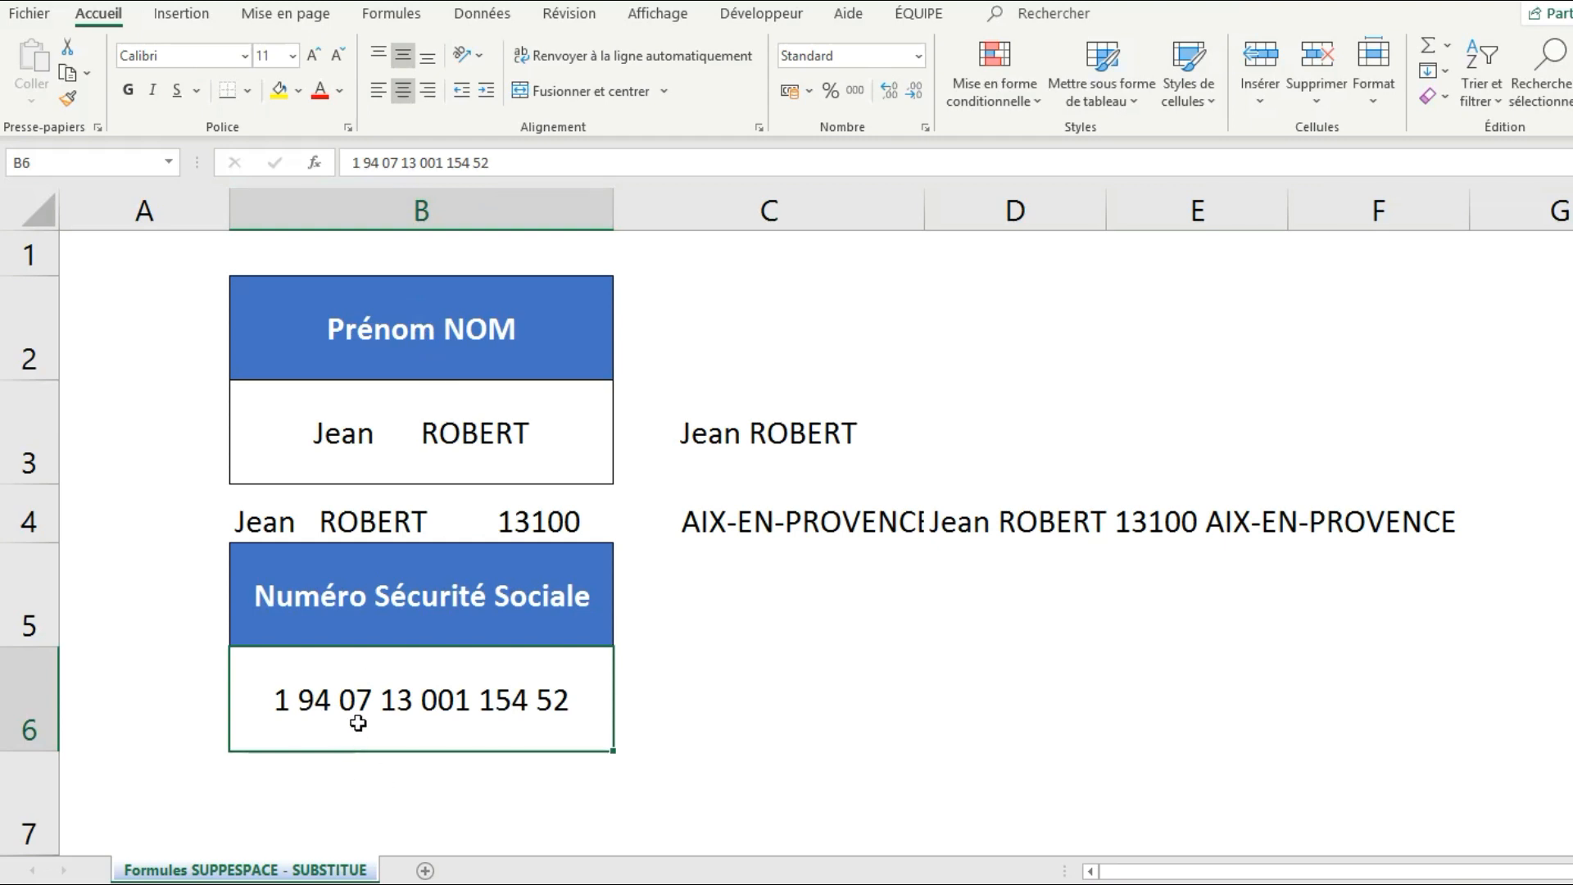
click(360, 163)
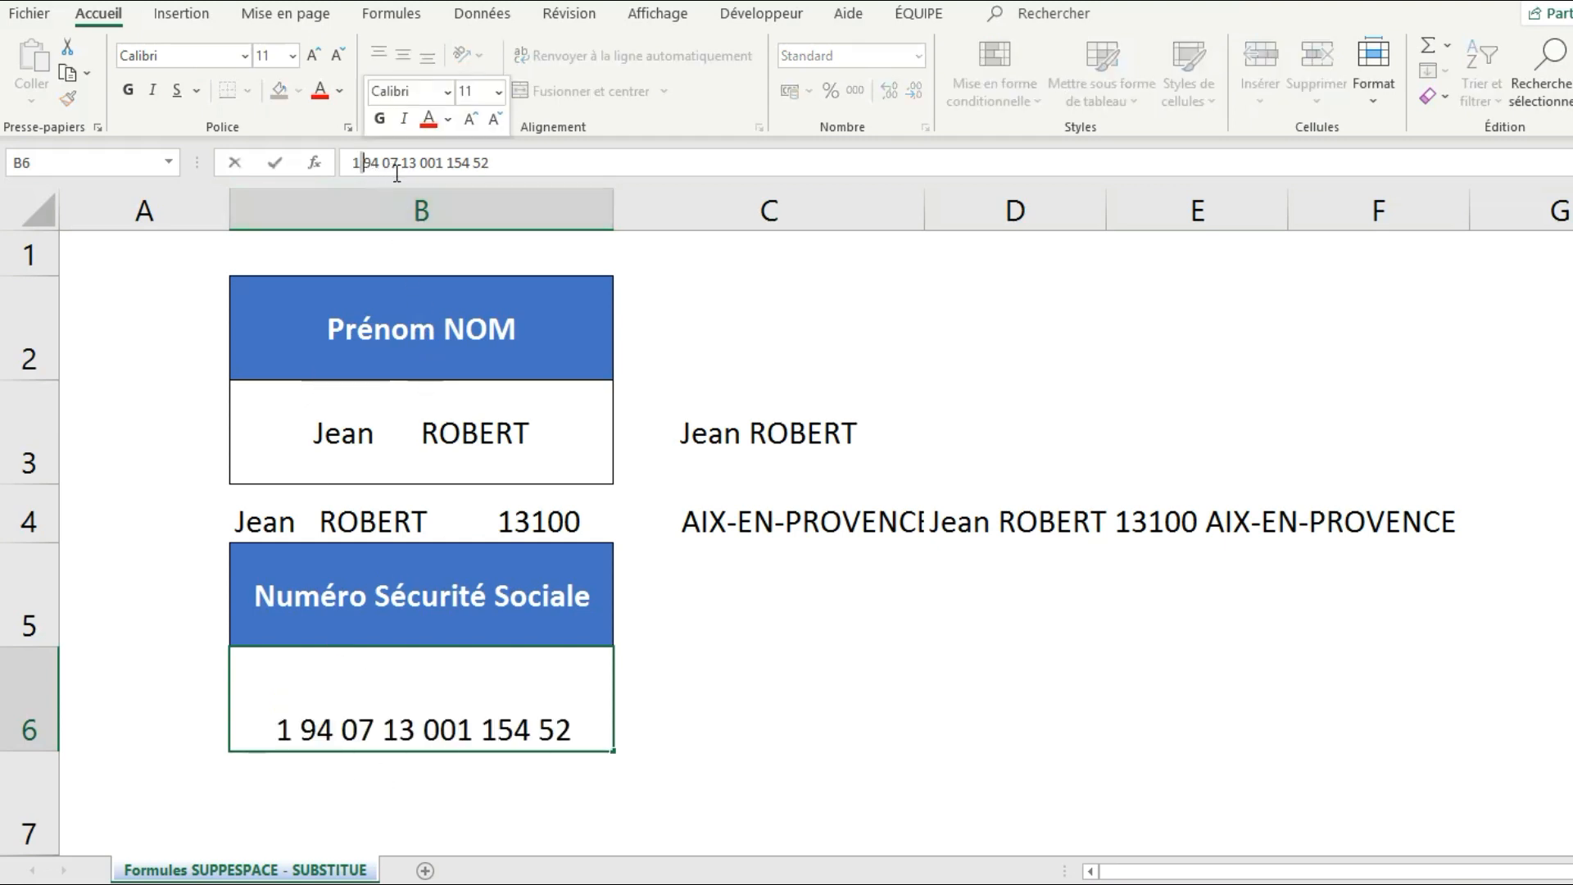
key(Escape)
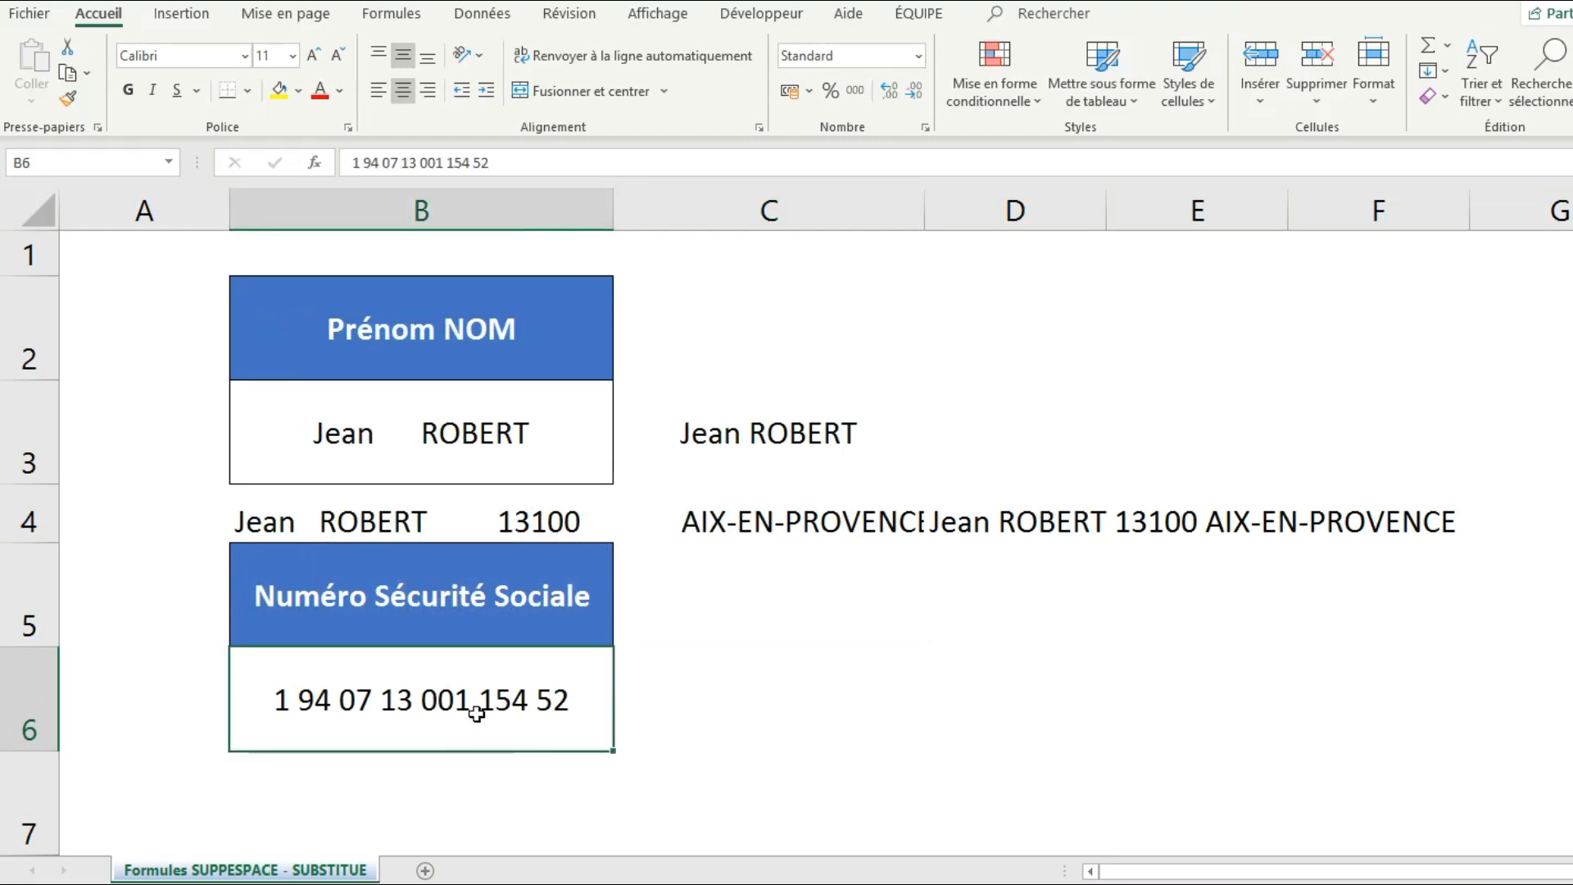
click(743, 720)
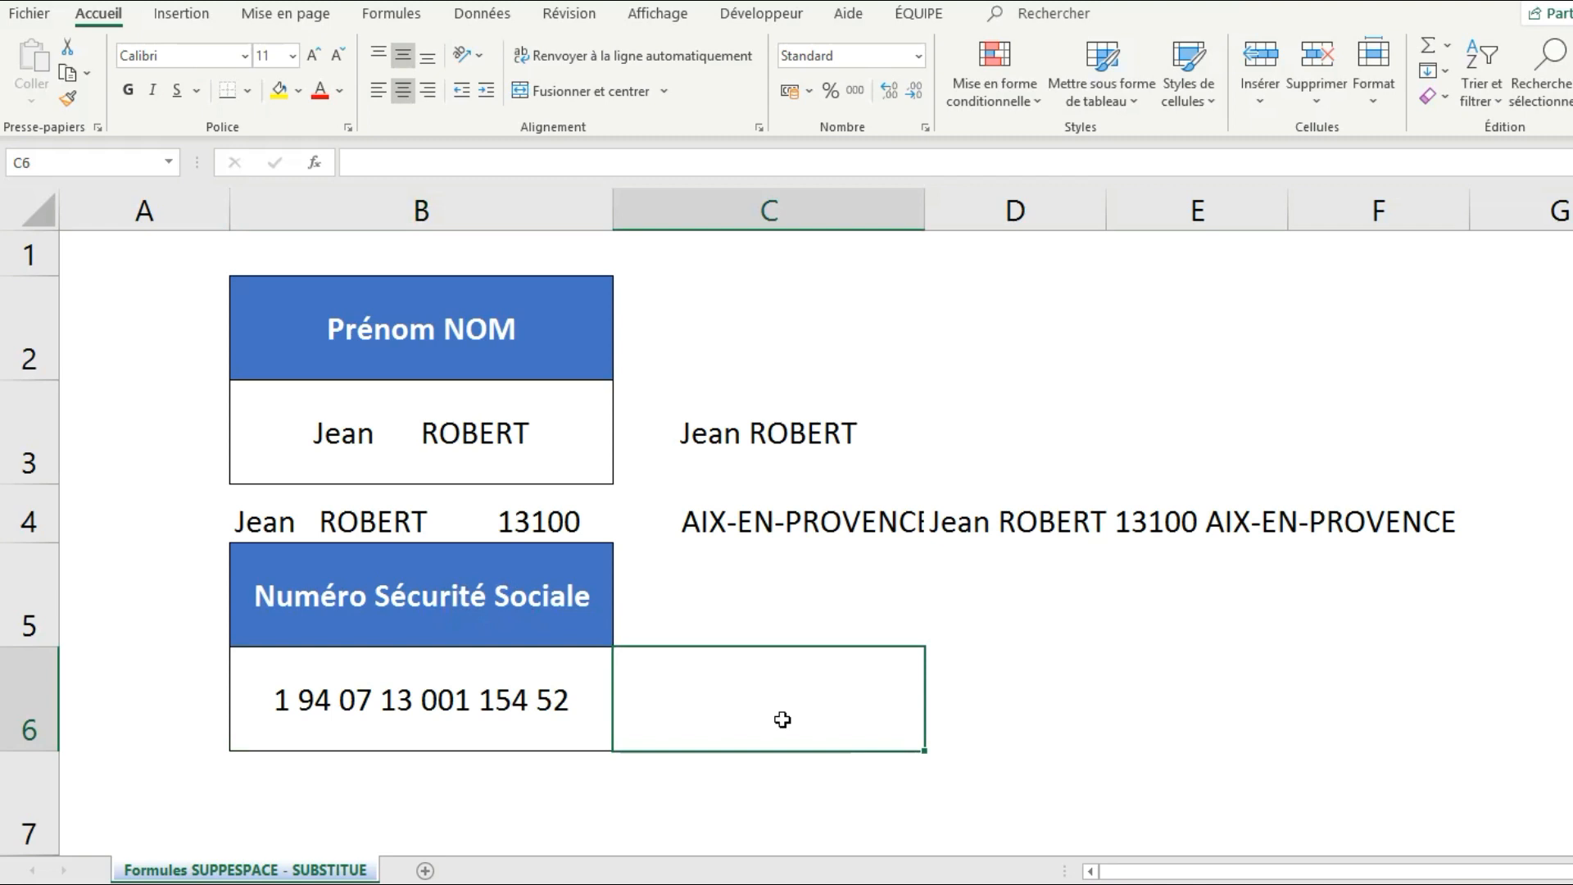
click(528, 780)
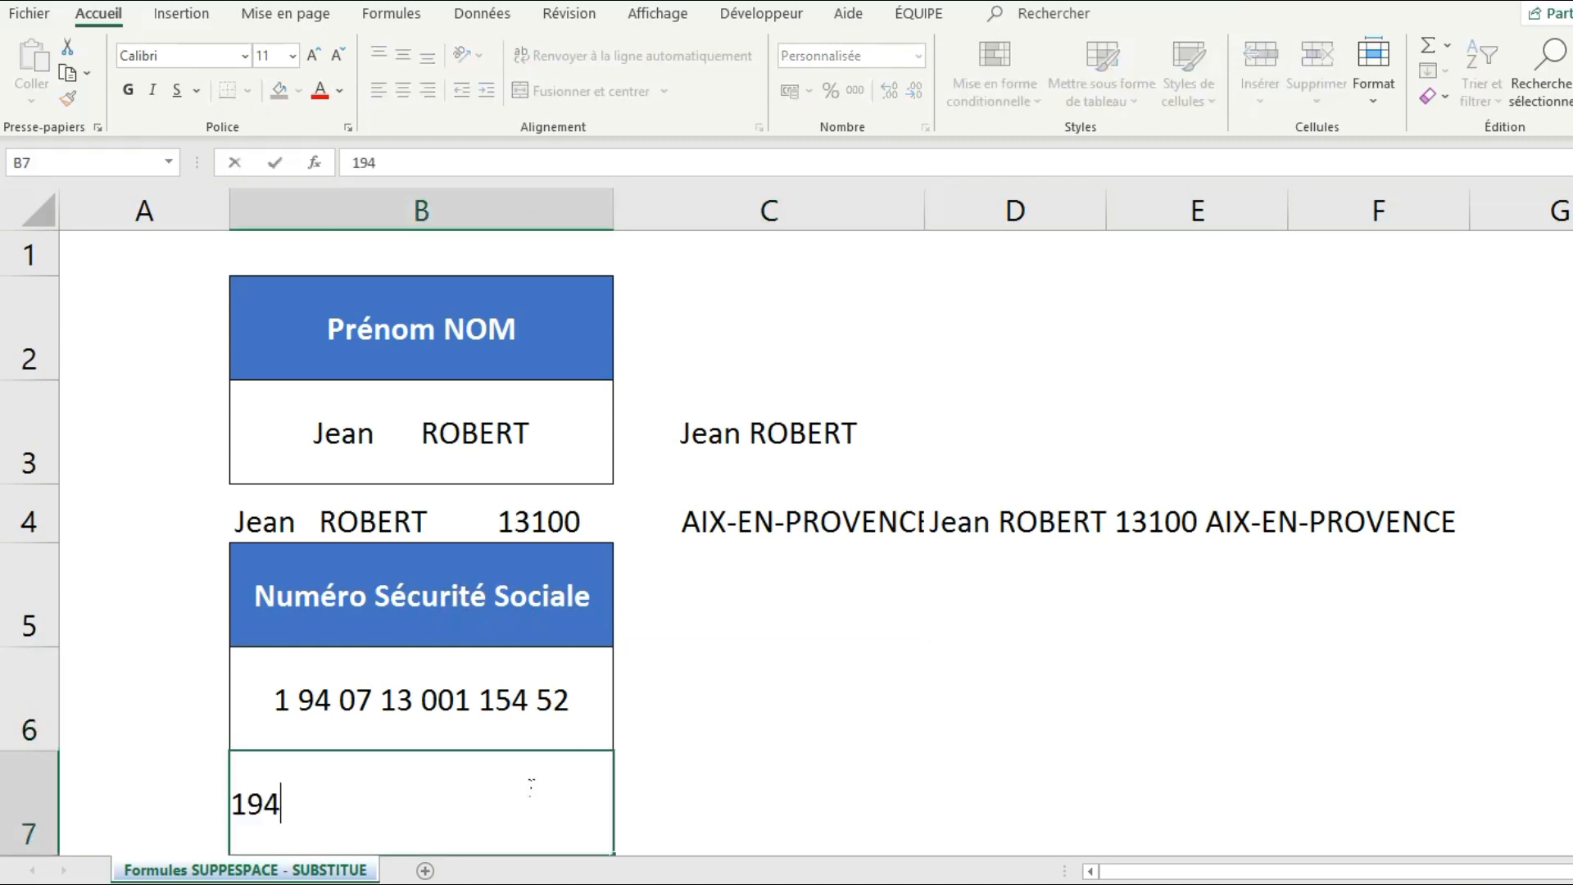
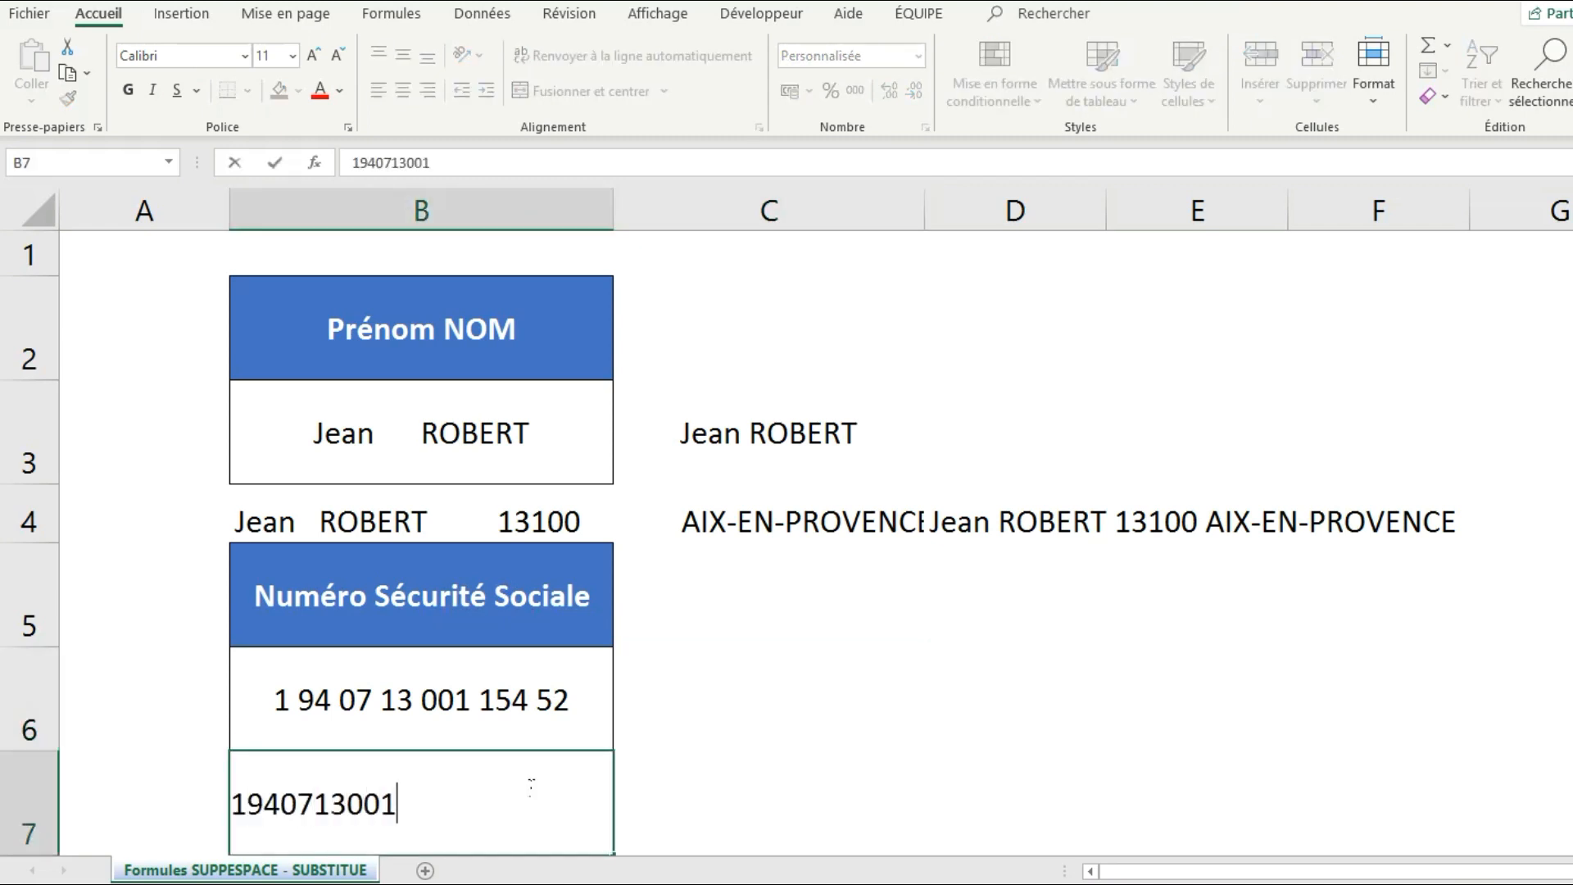
Give B7 the Spécial 'Numéro de sécurité sociale' format and compare it with B6.
key(Return)
right_click(527, 785)
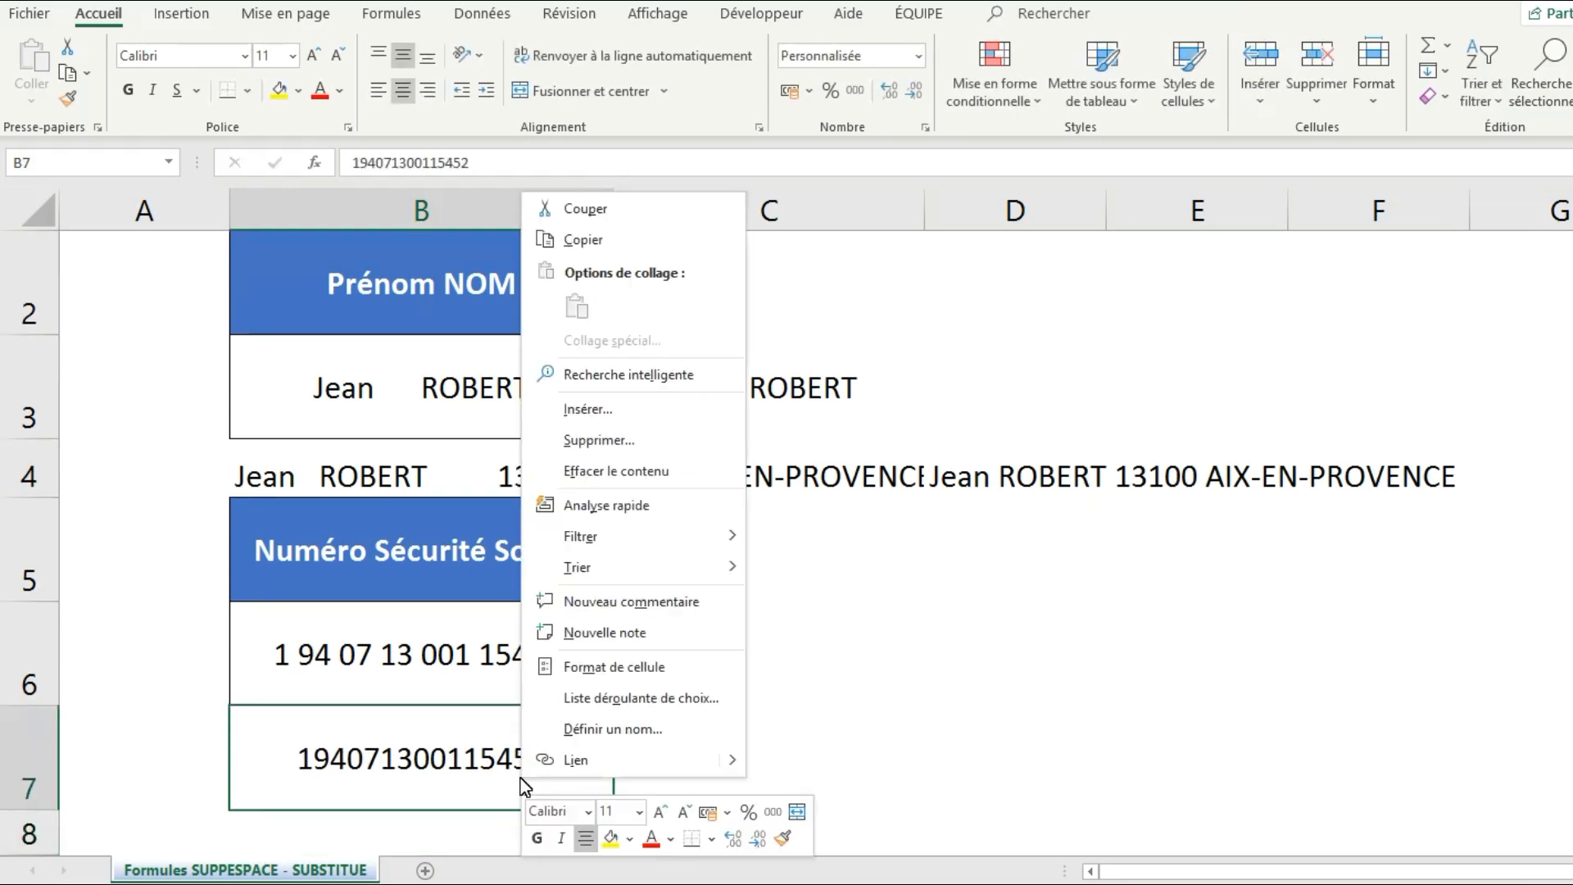
click(607, 676)
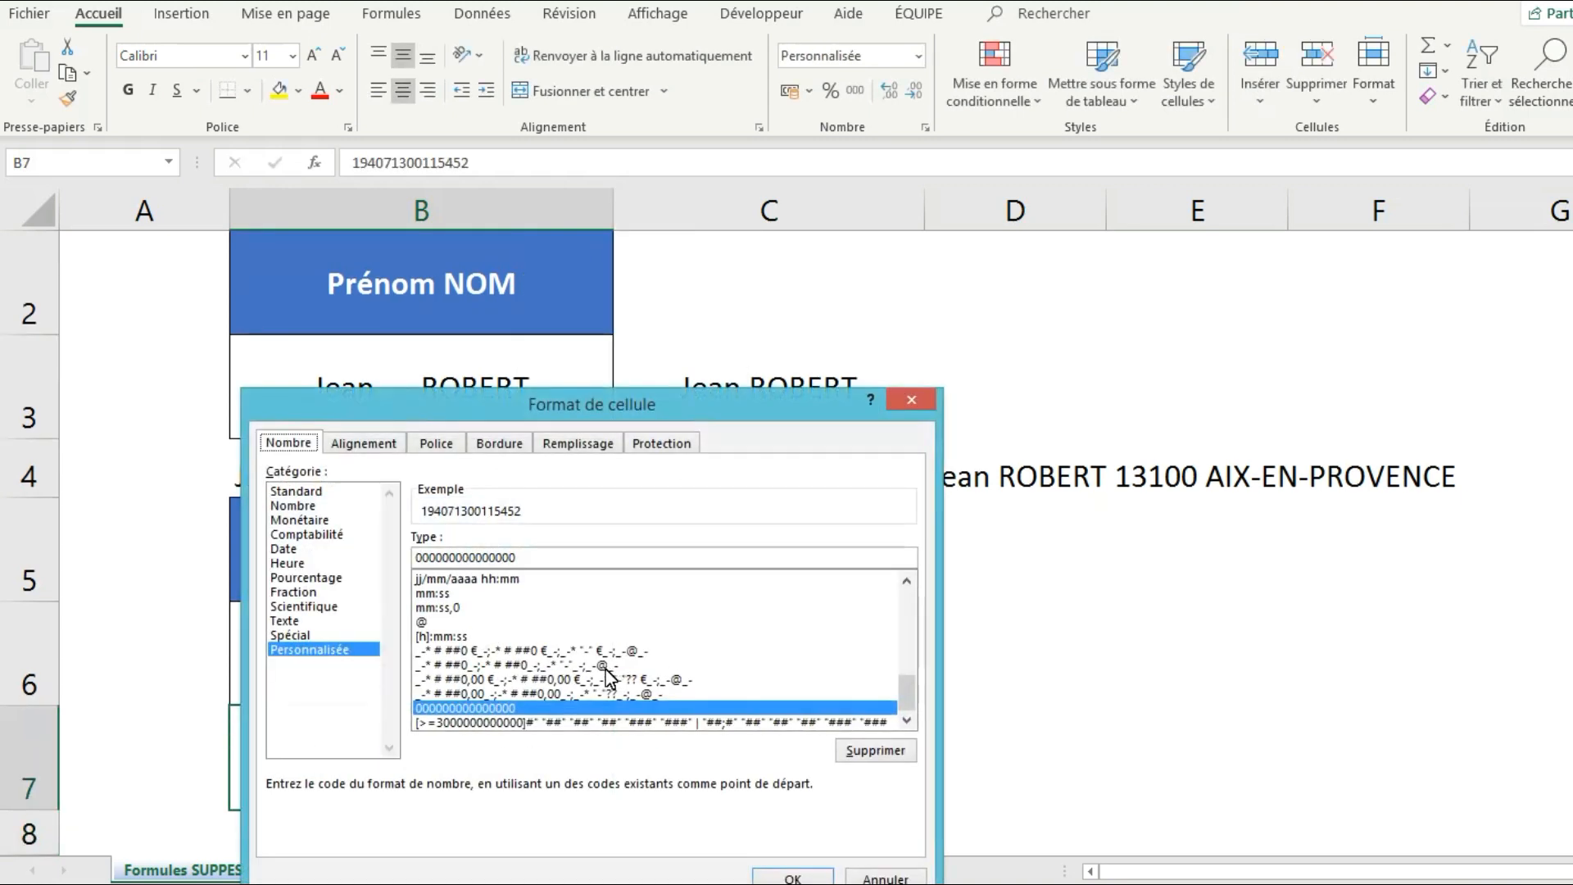
click(301, 636)
click(498, 574)
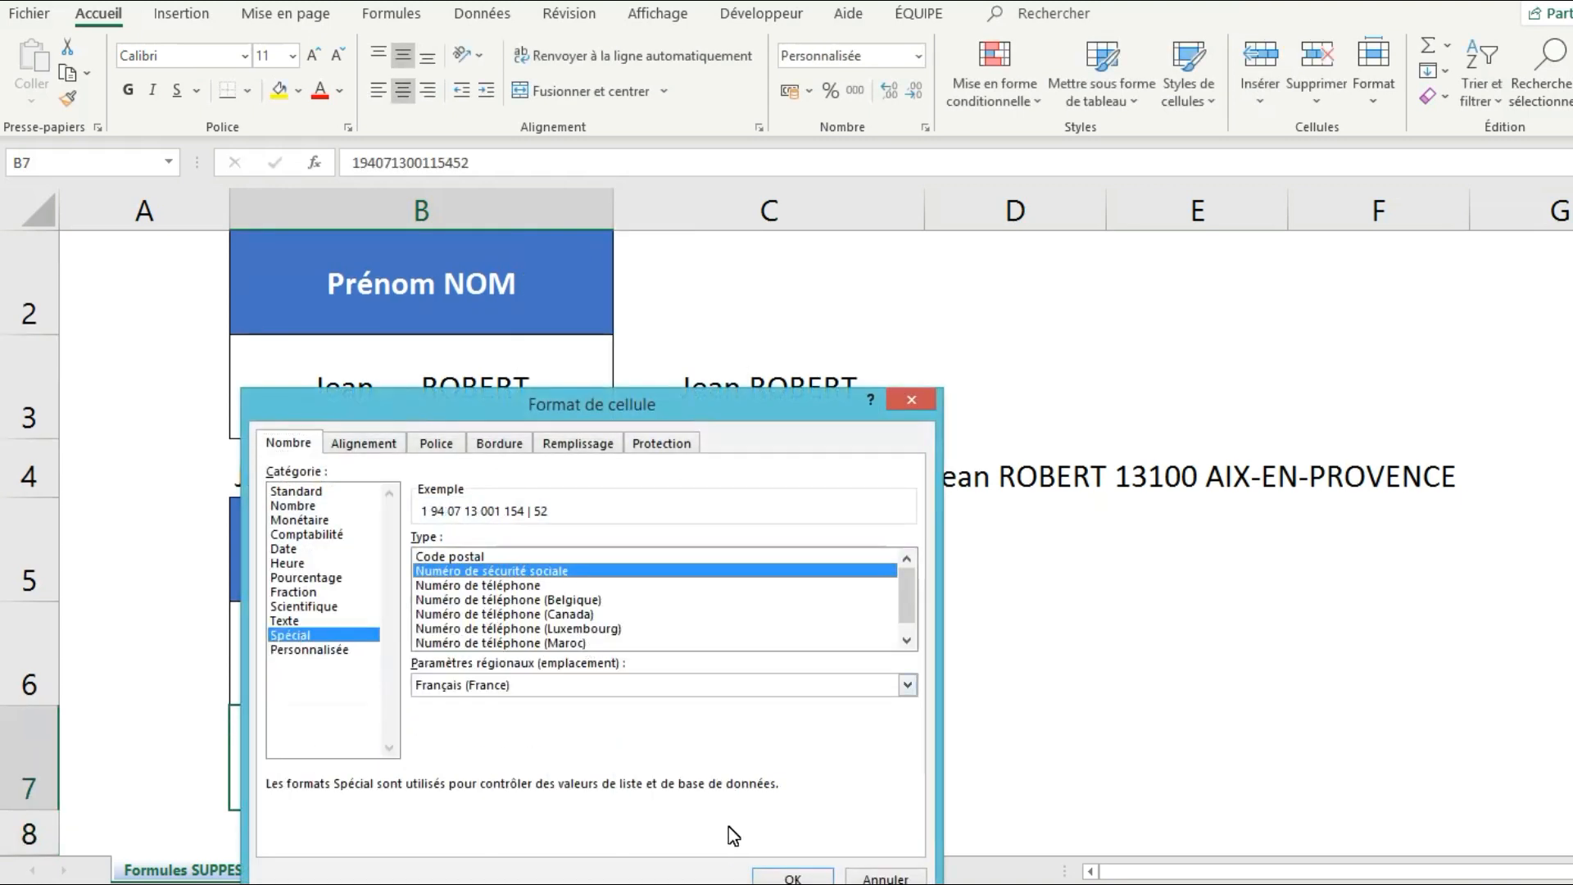
click(792, 876)
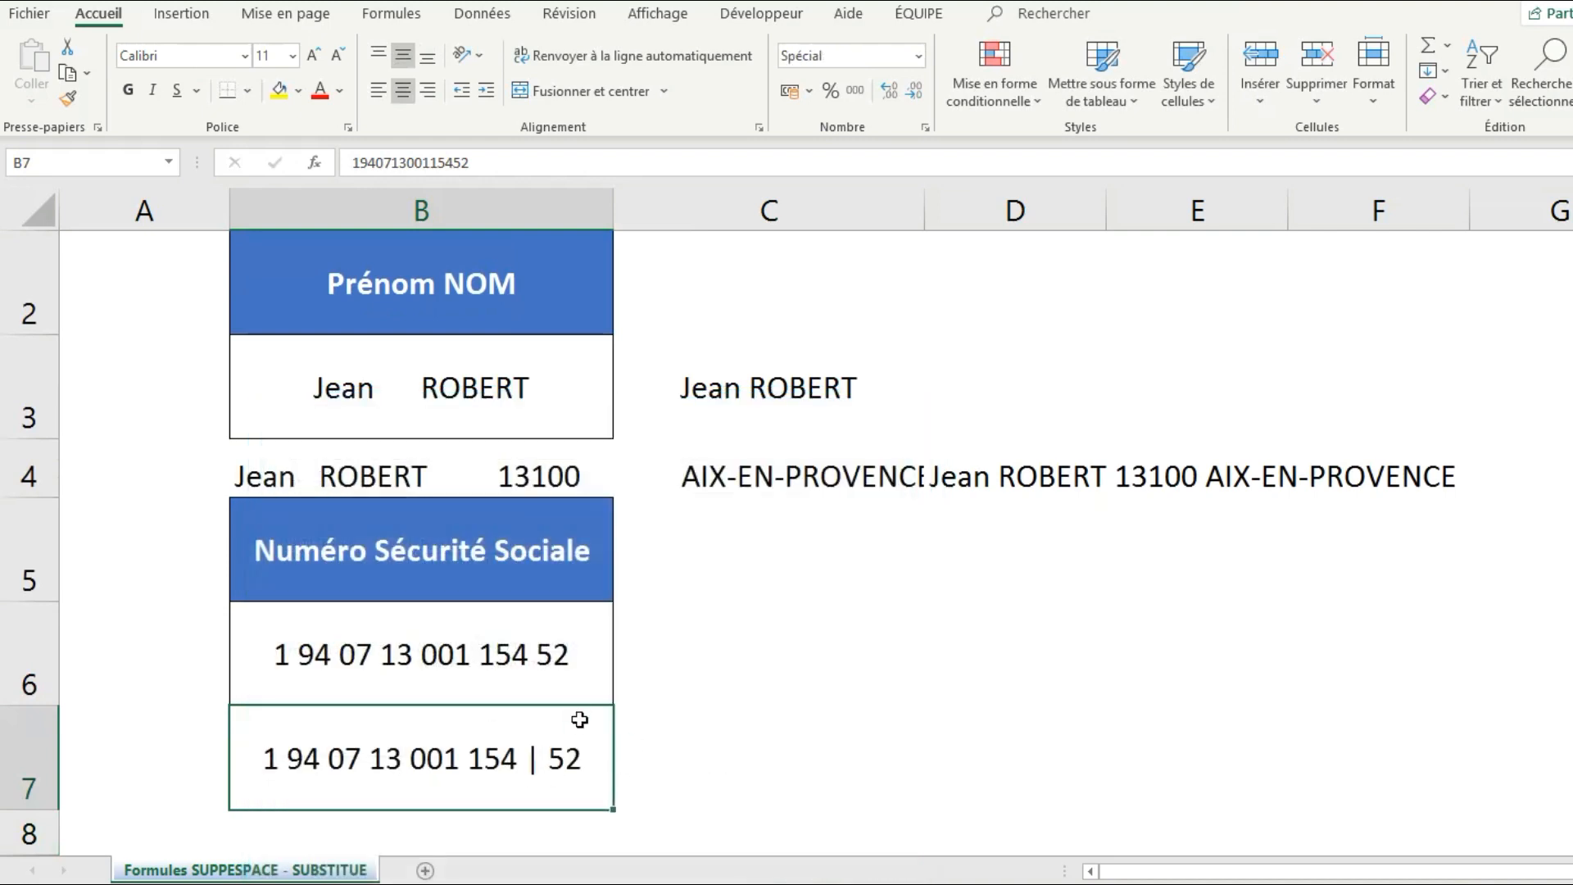
click(752, 755)
click(512, 758)
click(480, 667)
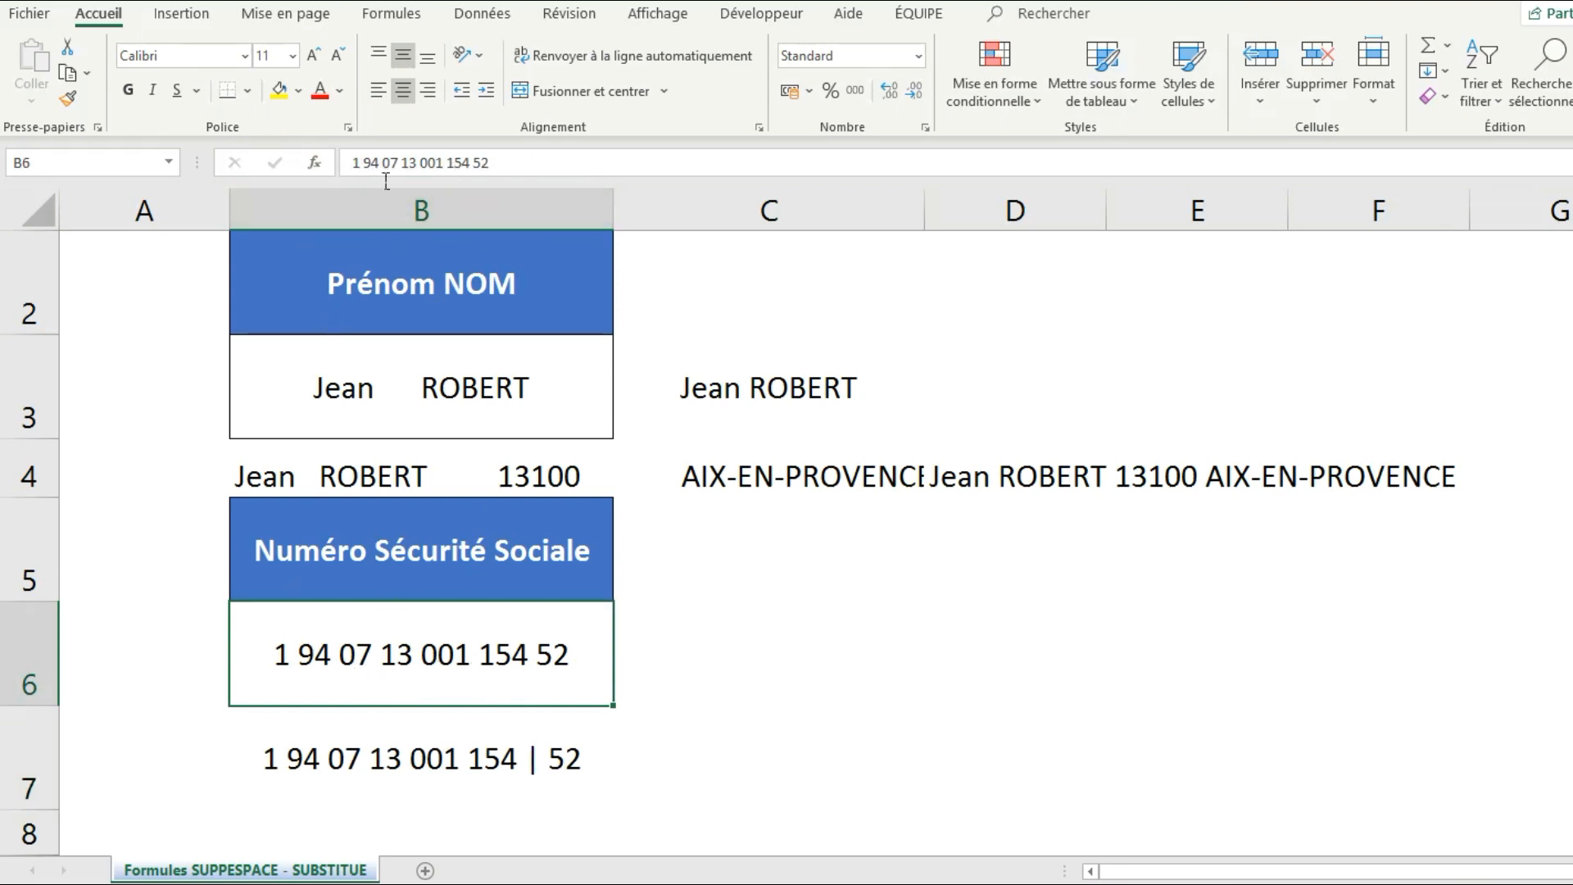
Clear the number from B7.
click(474, 760)
key(BackSpace)
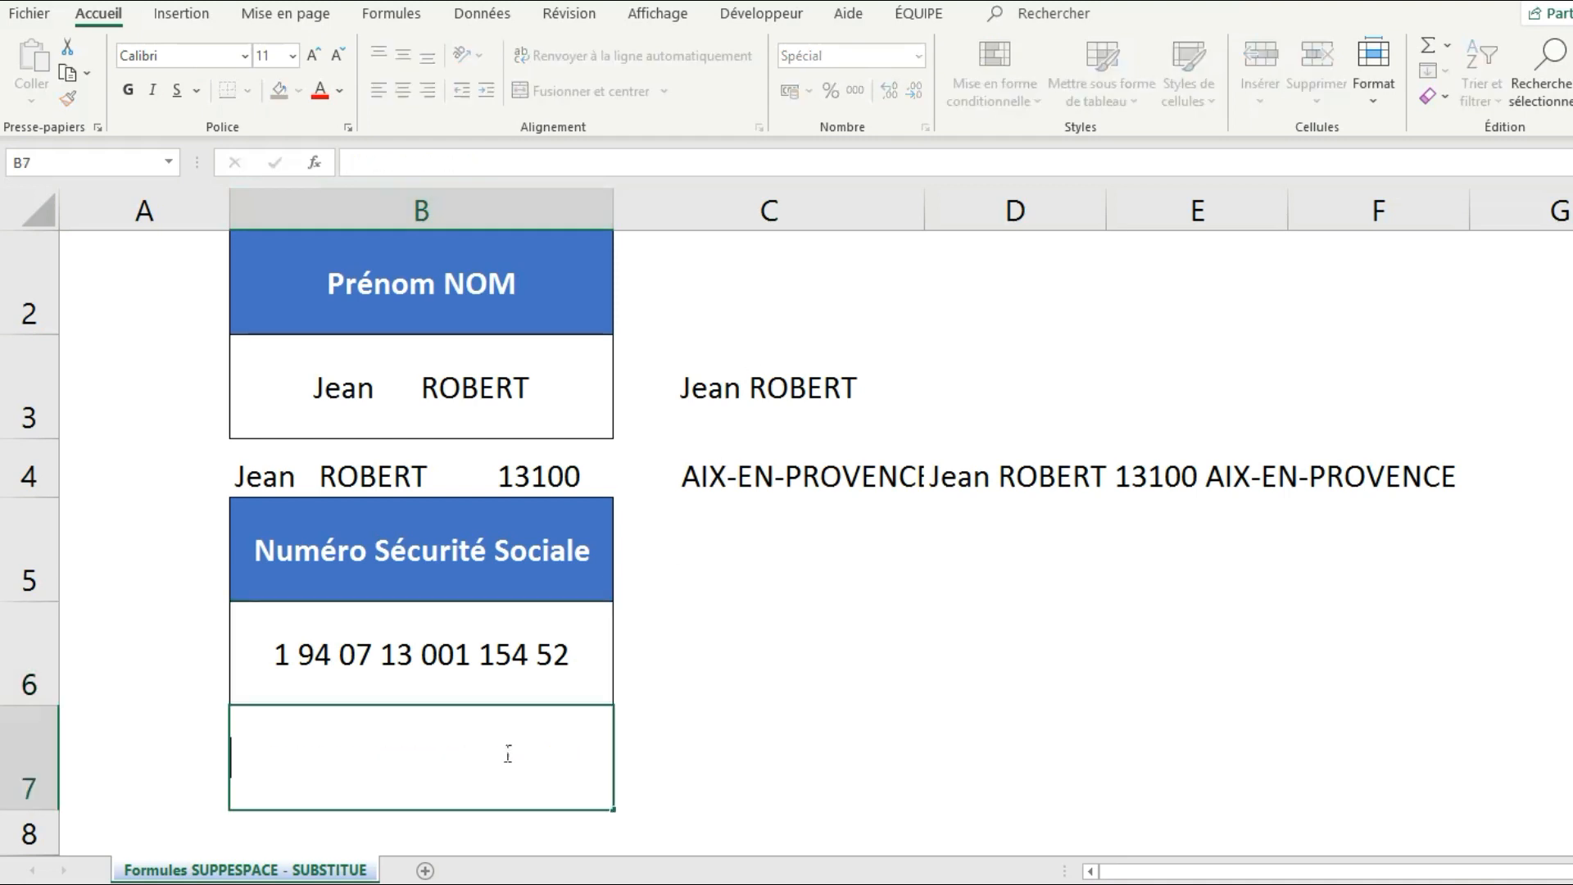
key(Return)
Try =SUPPRESPACE(B6) in C6, then undo it when the inner spaces remain.
click(695, 687)
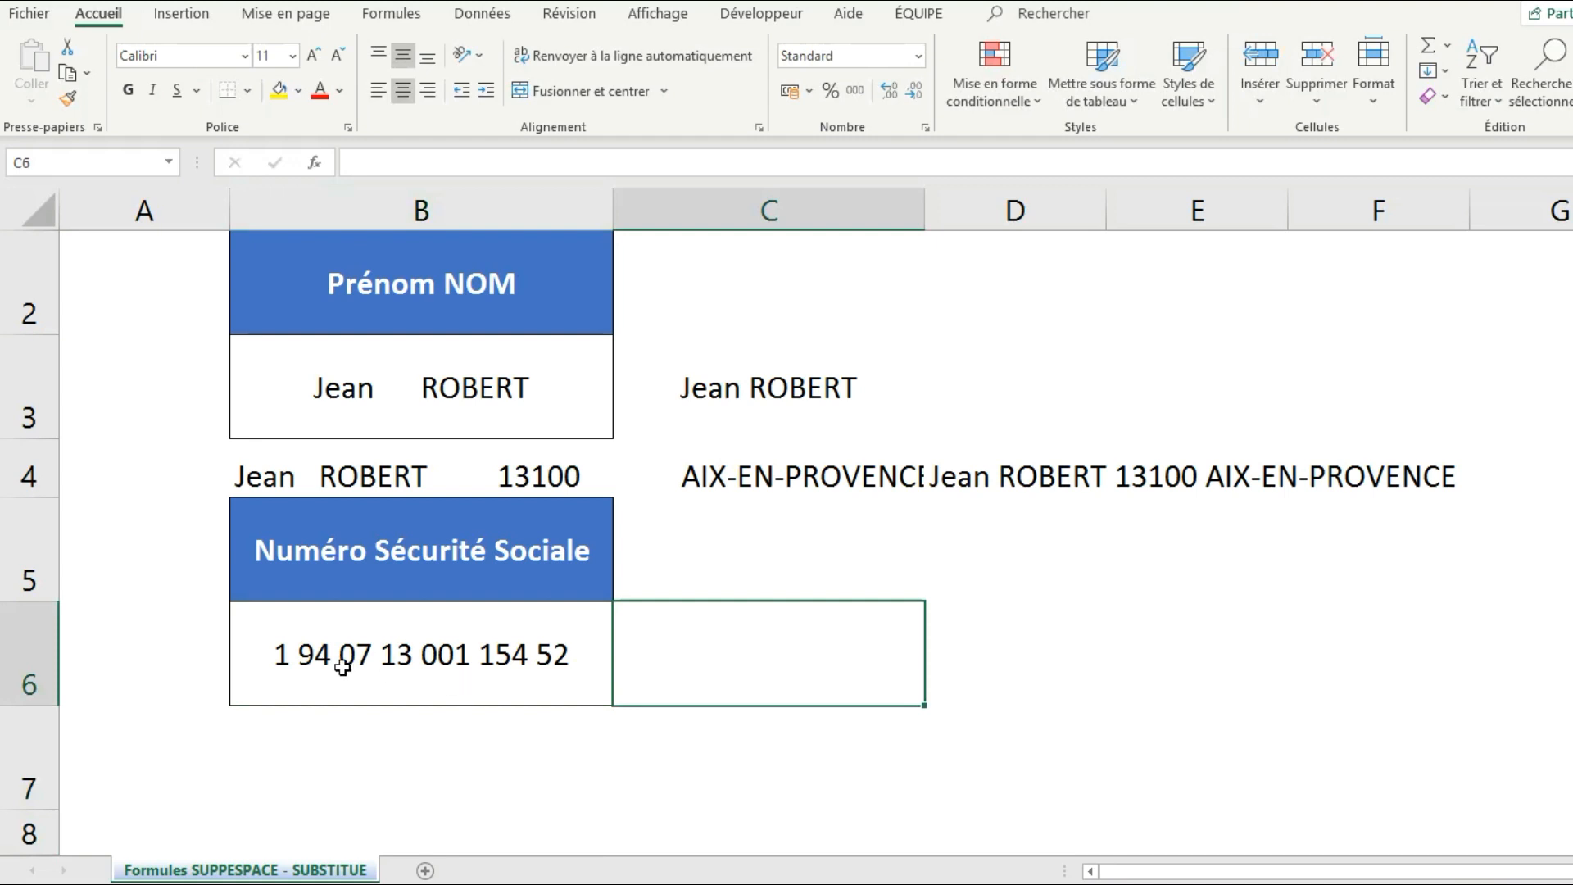
text(=)
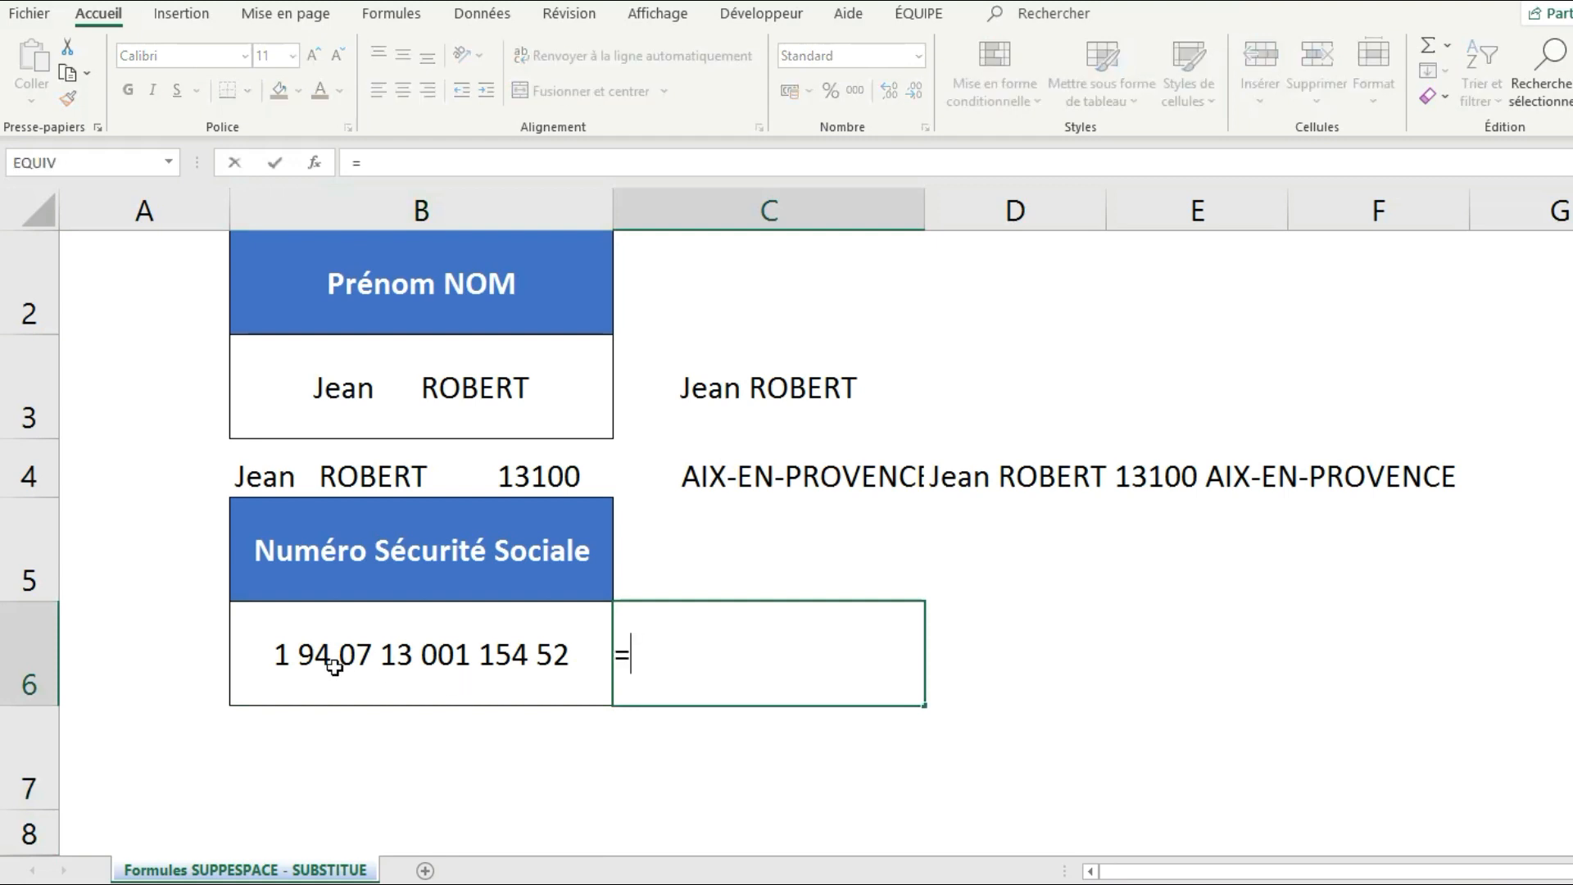
text(SU)
double_click(655, 756)
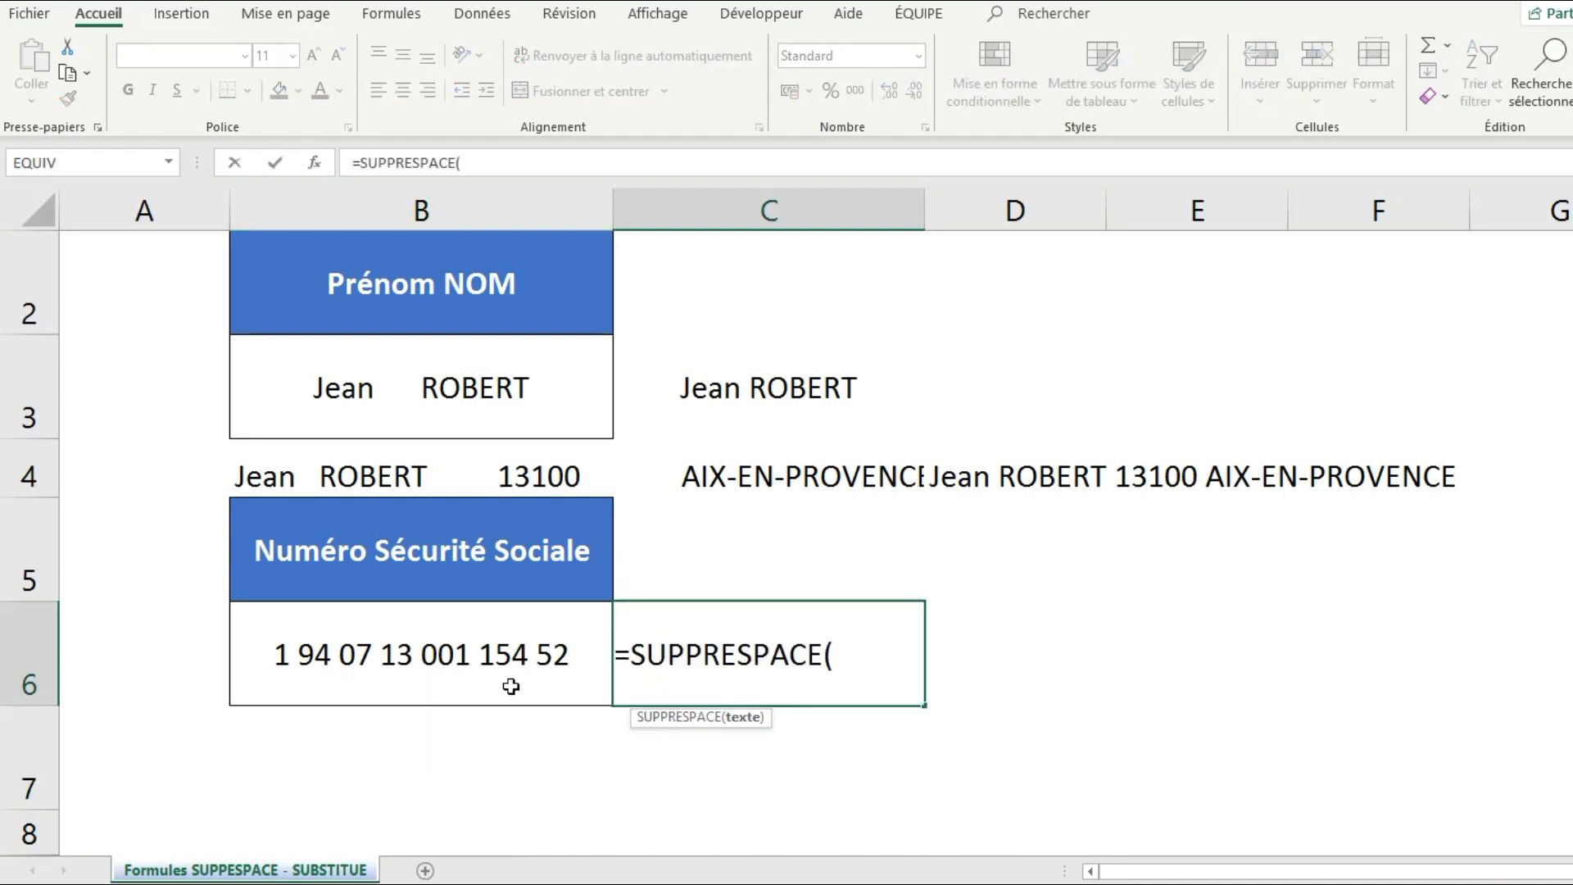
click(460, 665)
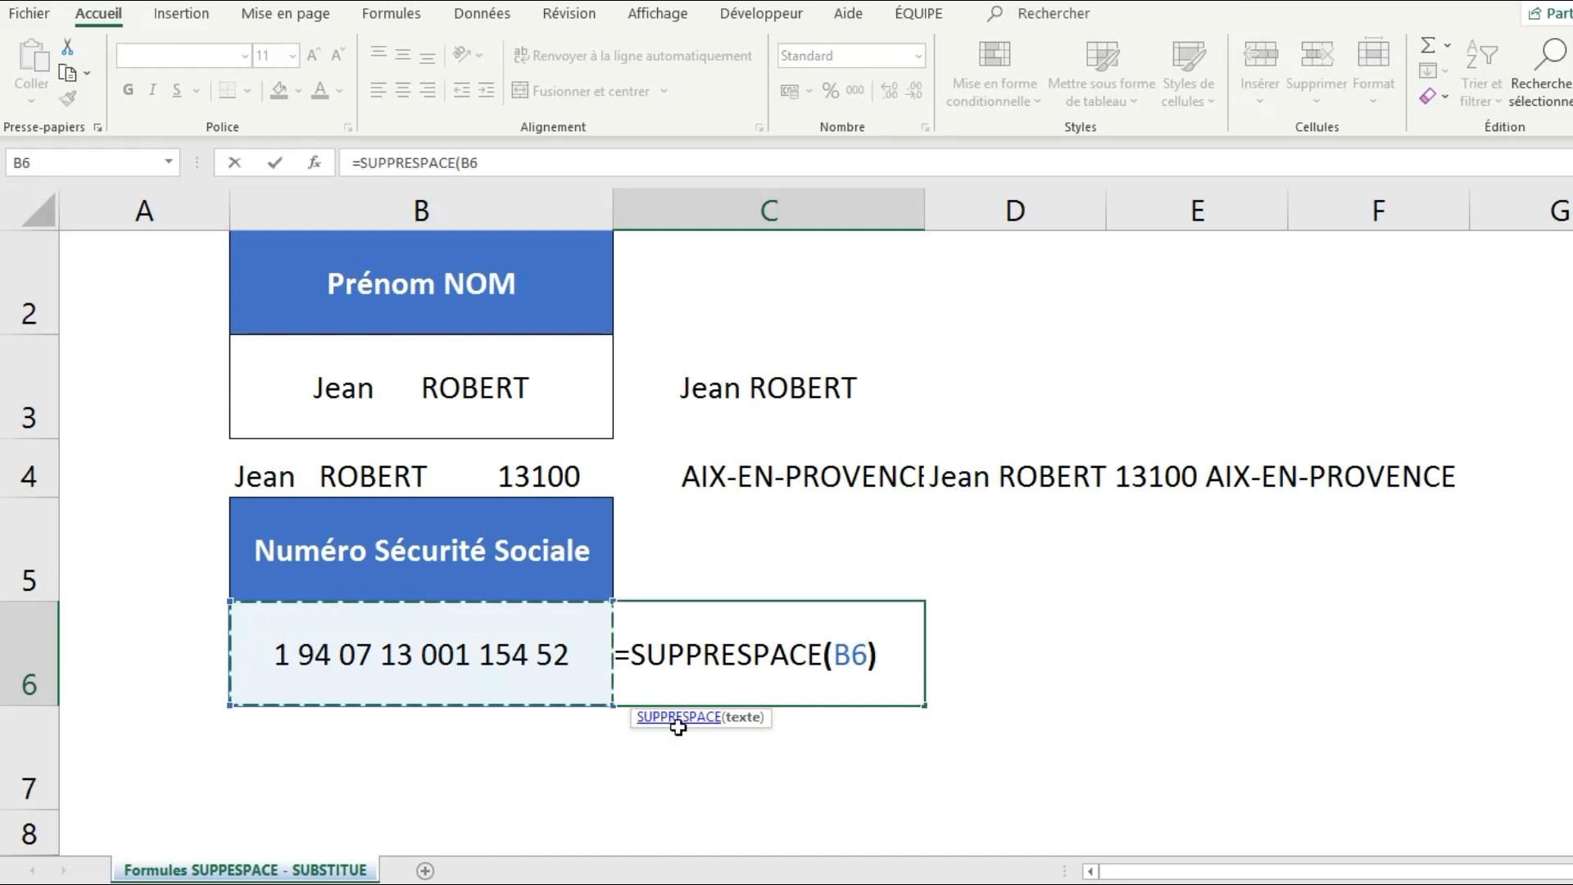
key(Return)
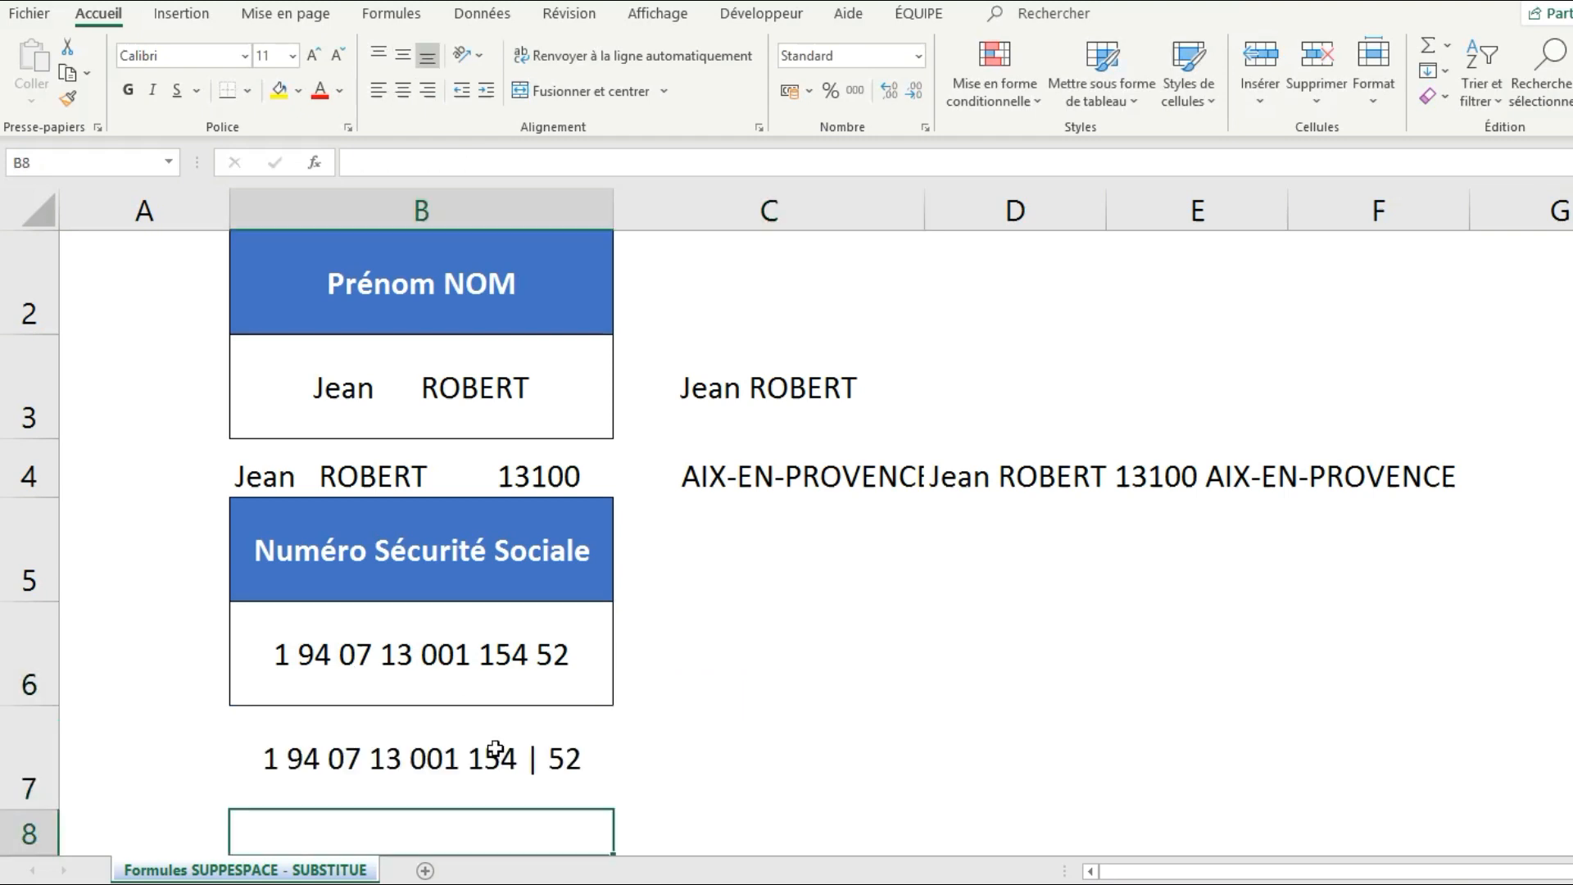
key(ctrl+z)
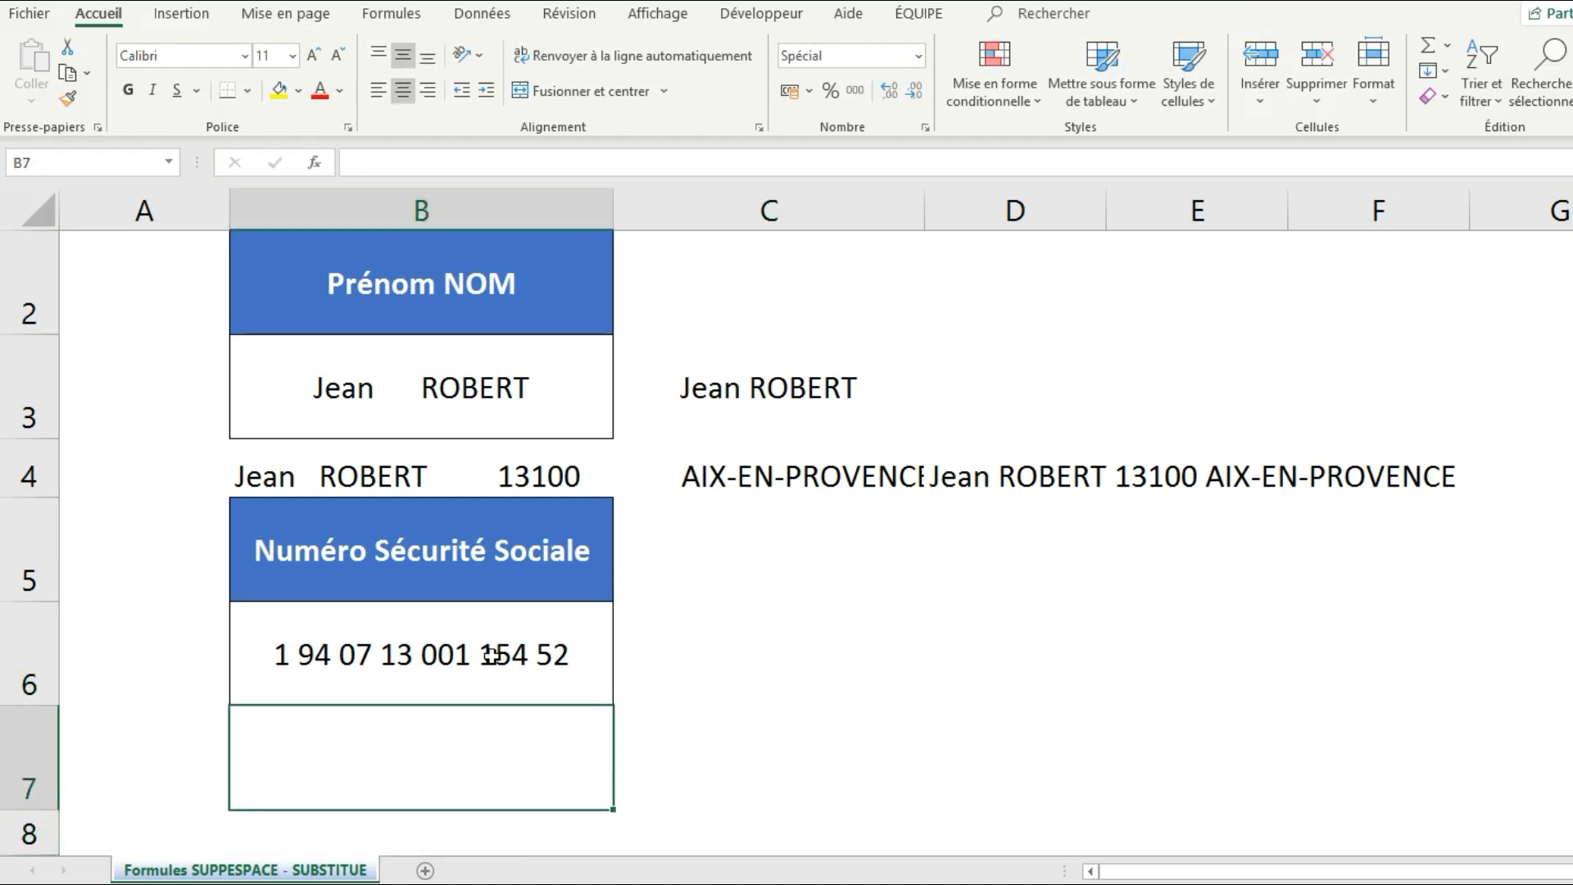
click(759, 655)
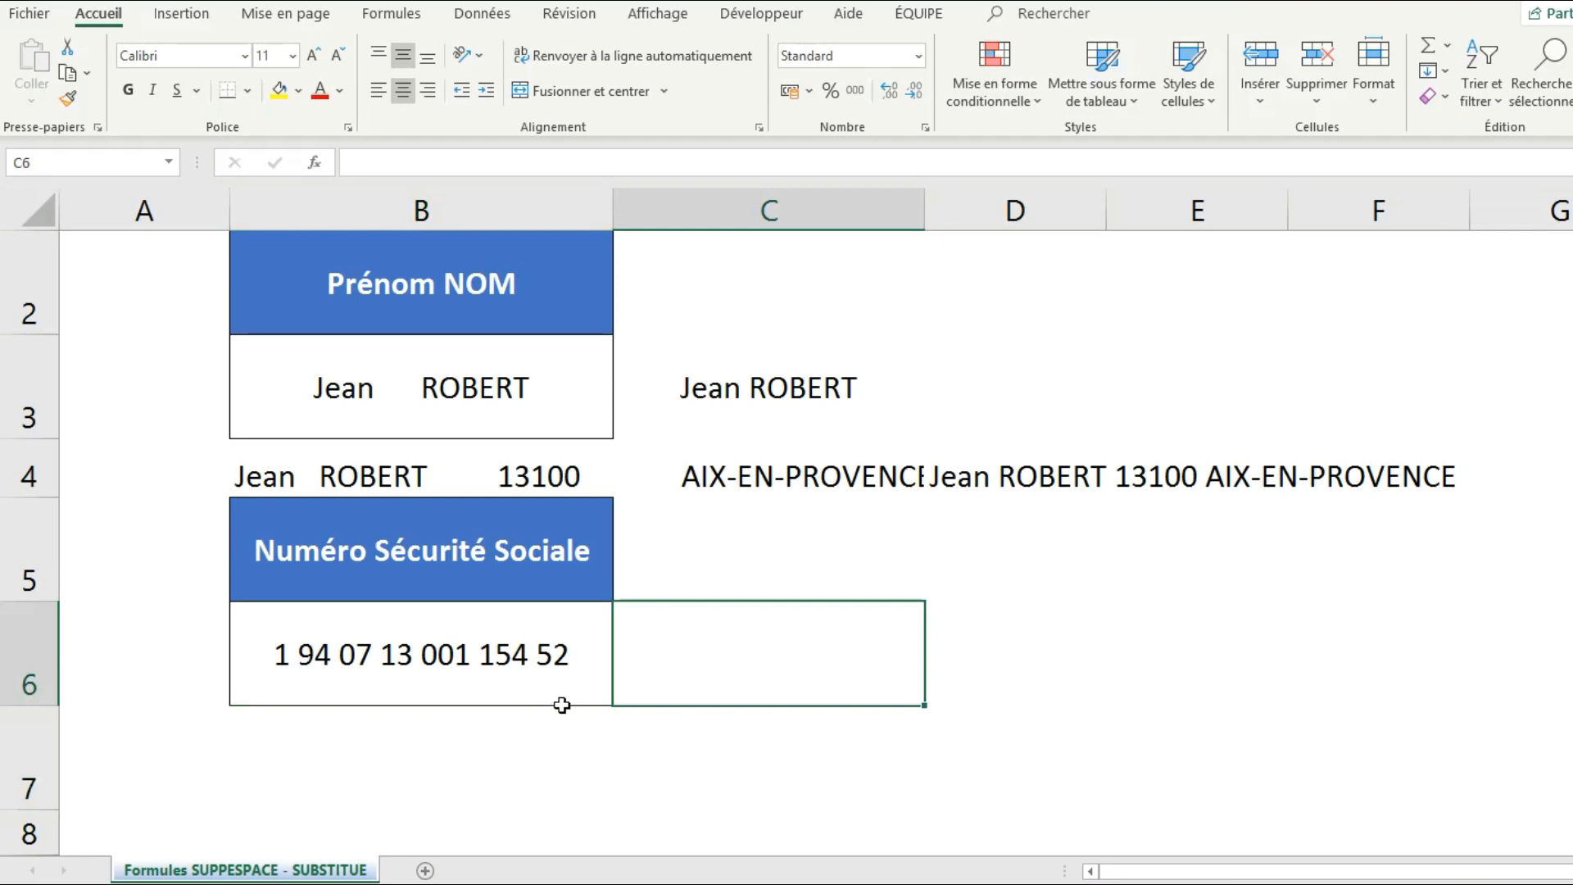
Enter =SUBSTITUE(B6;" ";"") in C6 to strip every space from the social security number.
text(=SUB)
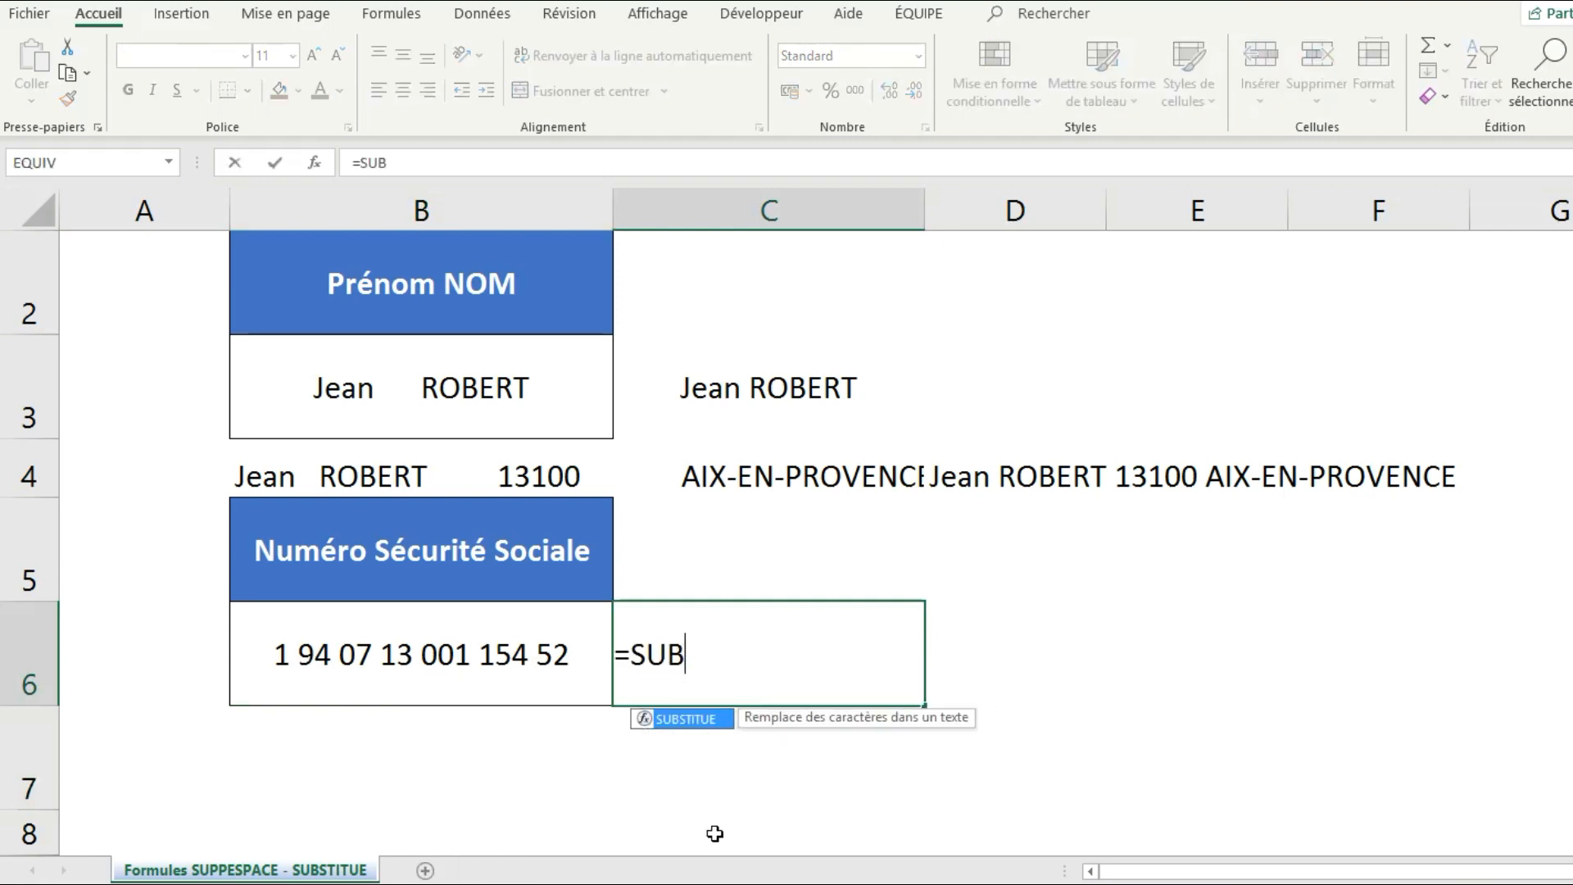
double_click(683, 720)
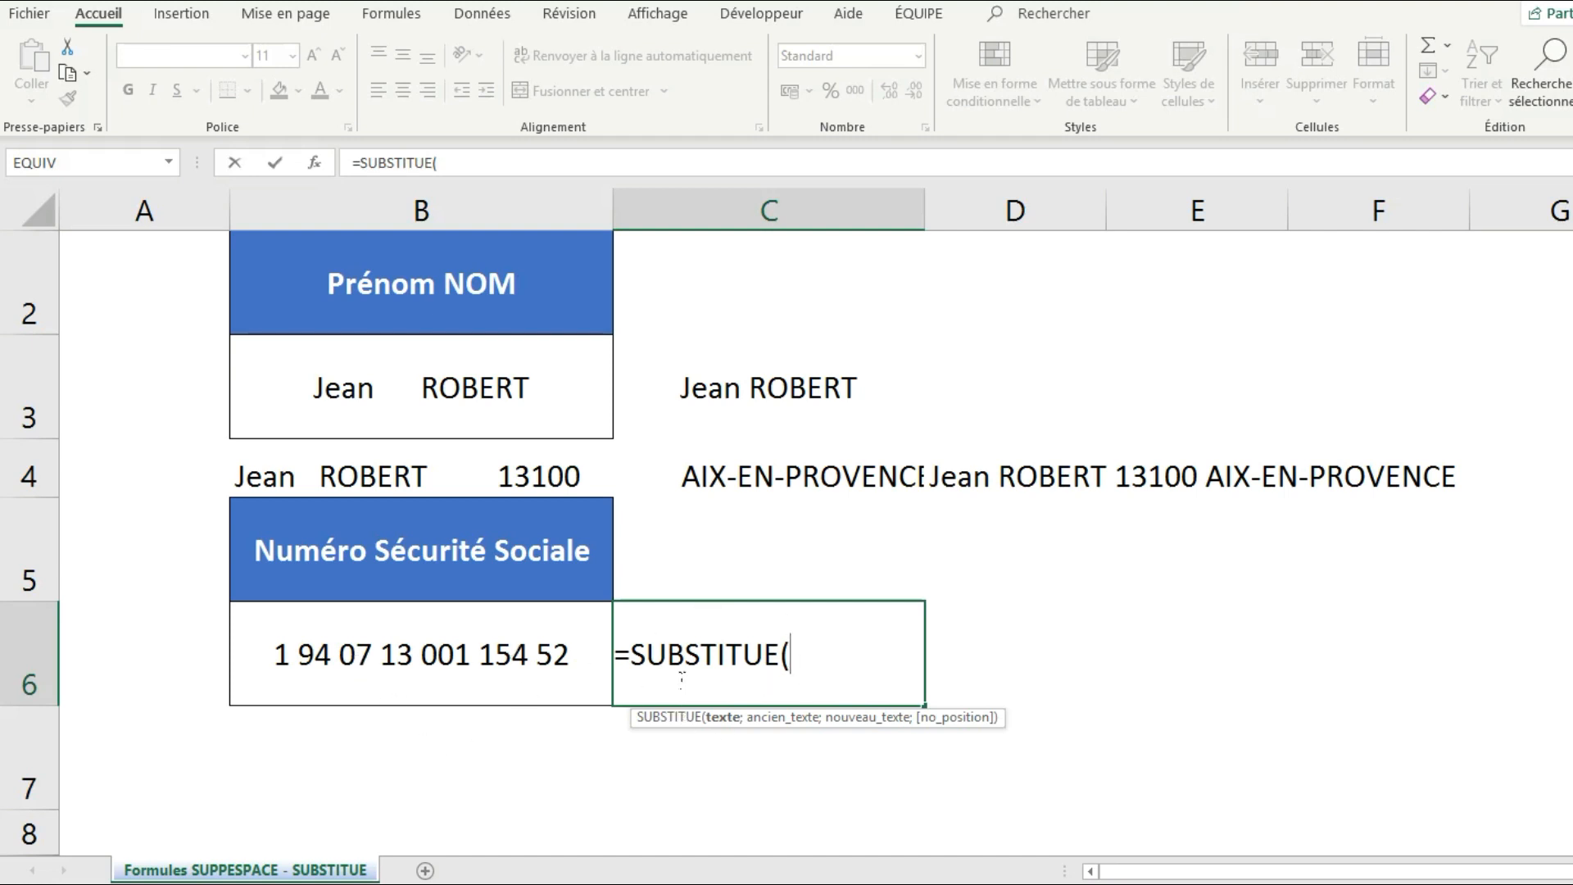
click(421, 675)
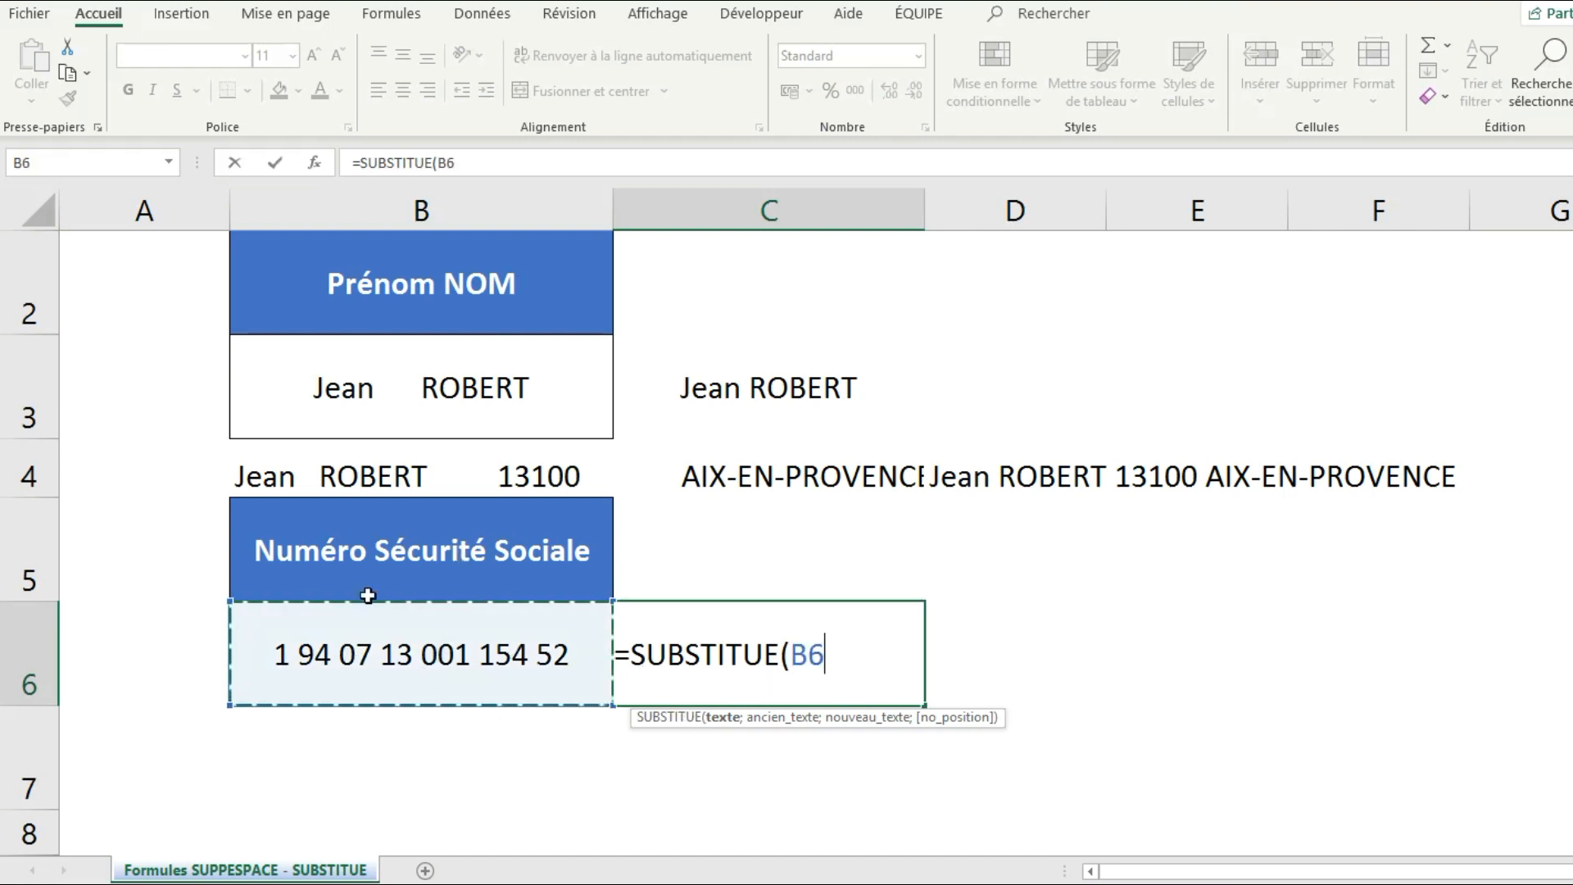
text(;)
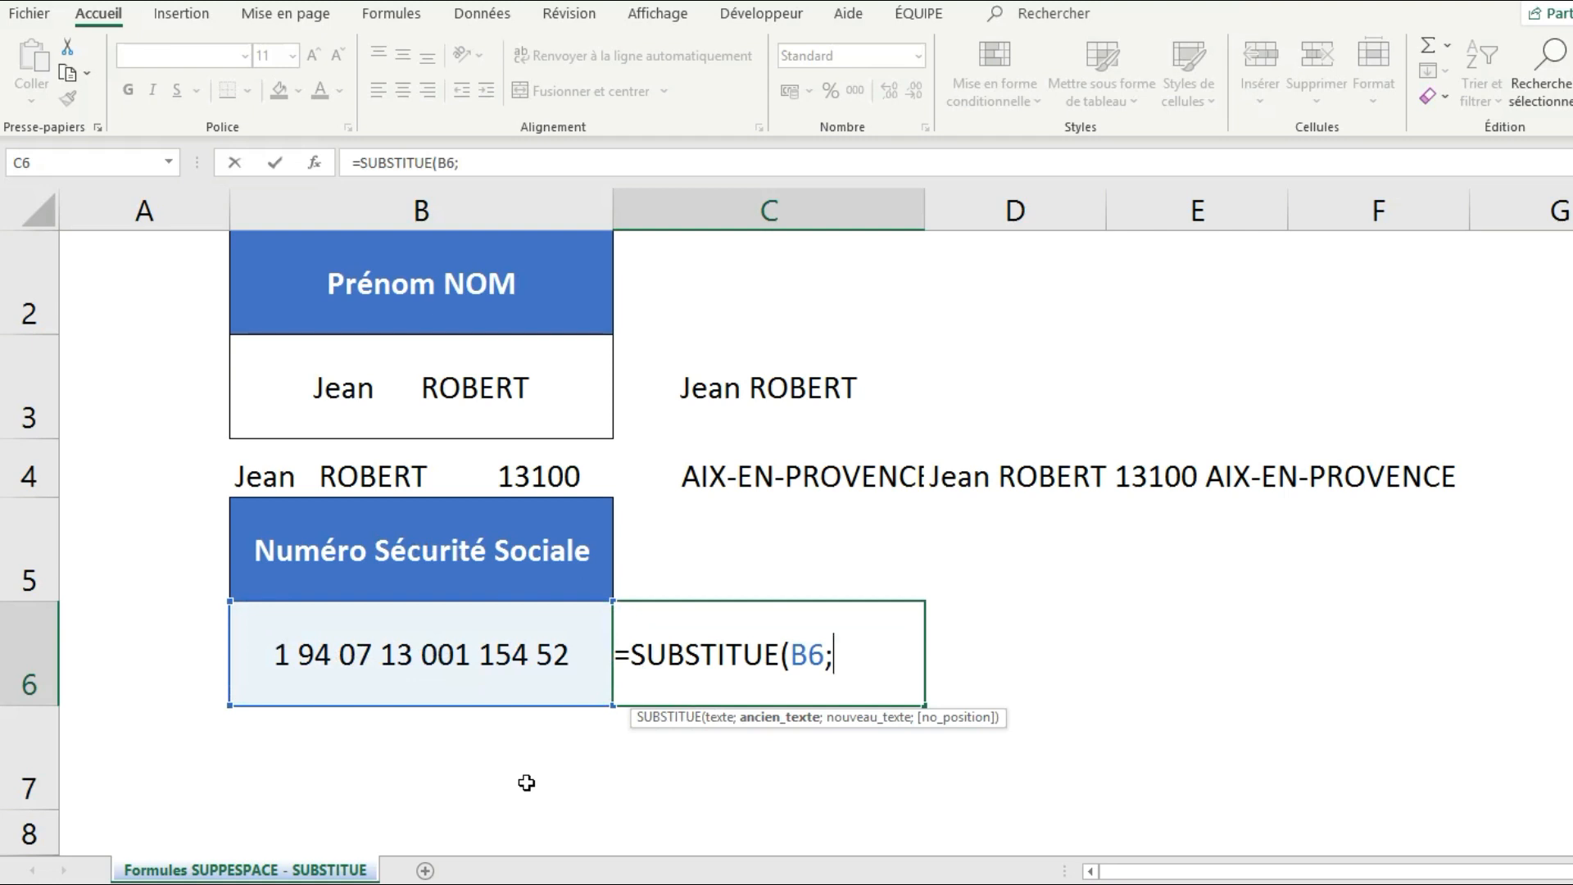
text(" ";)
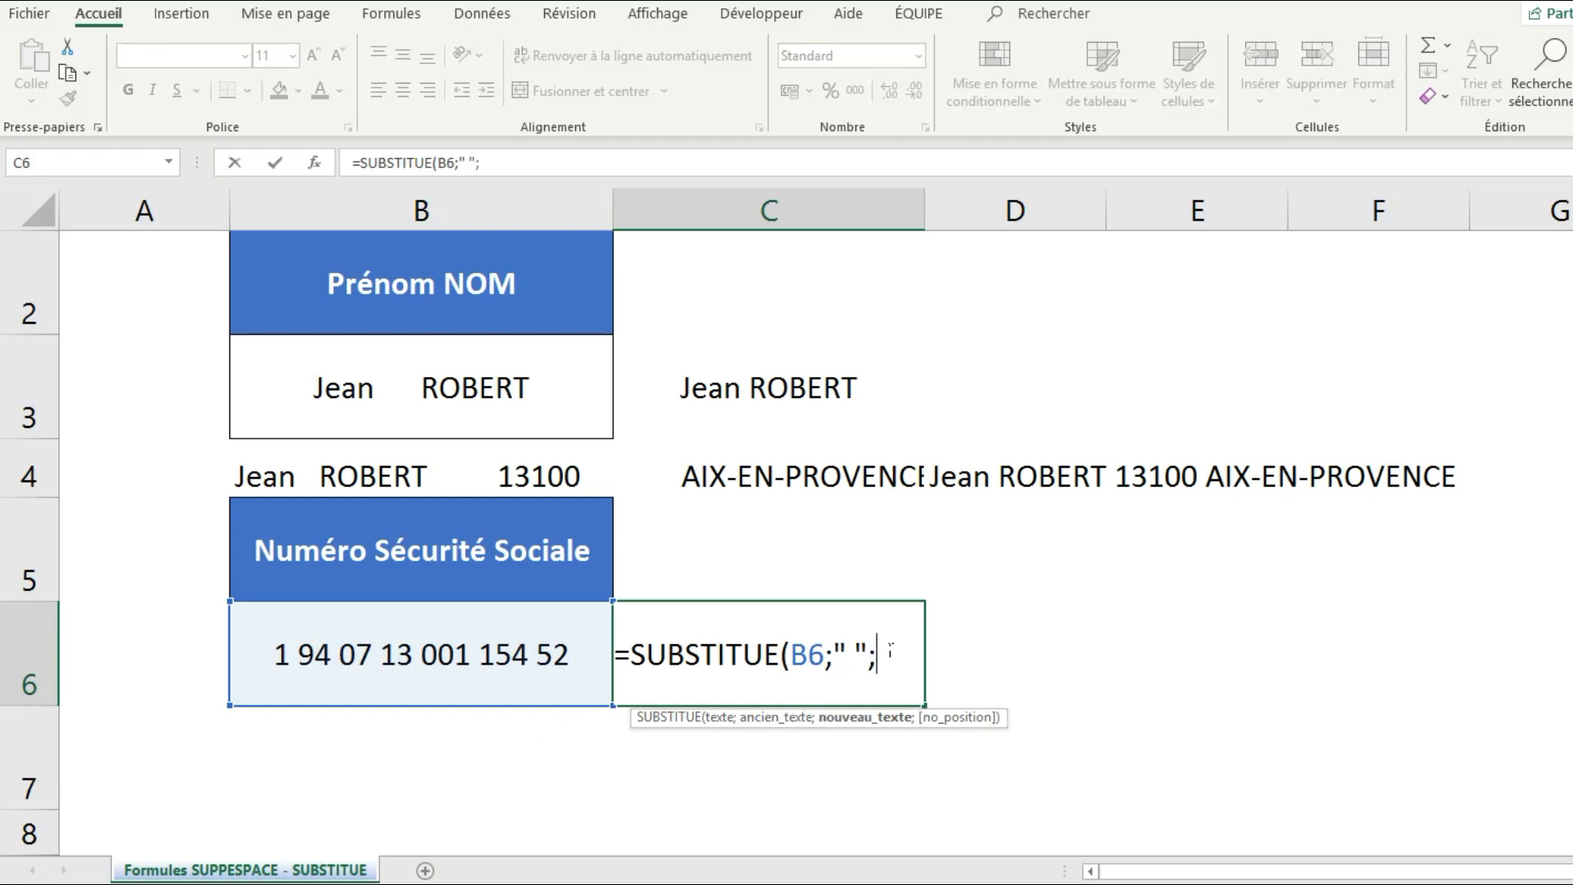
click(858, 655)
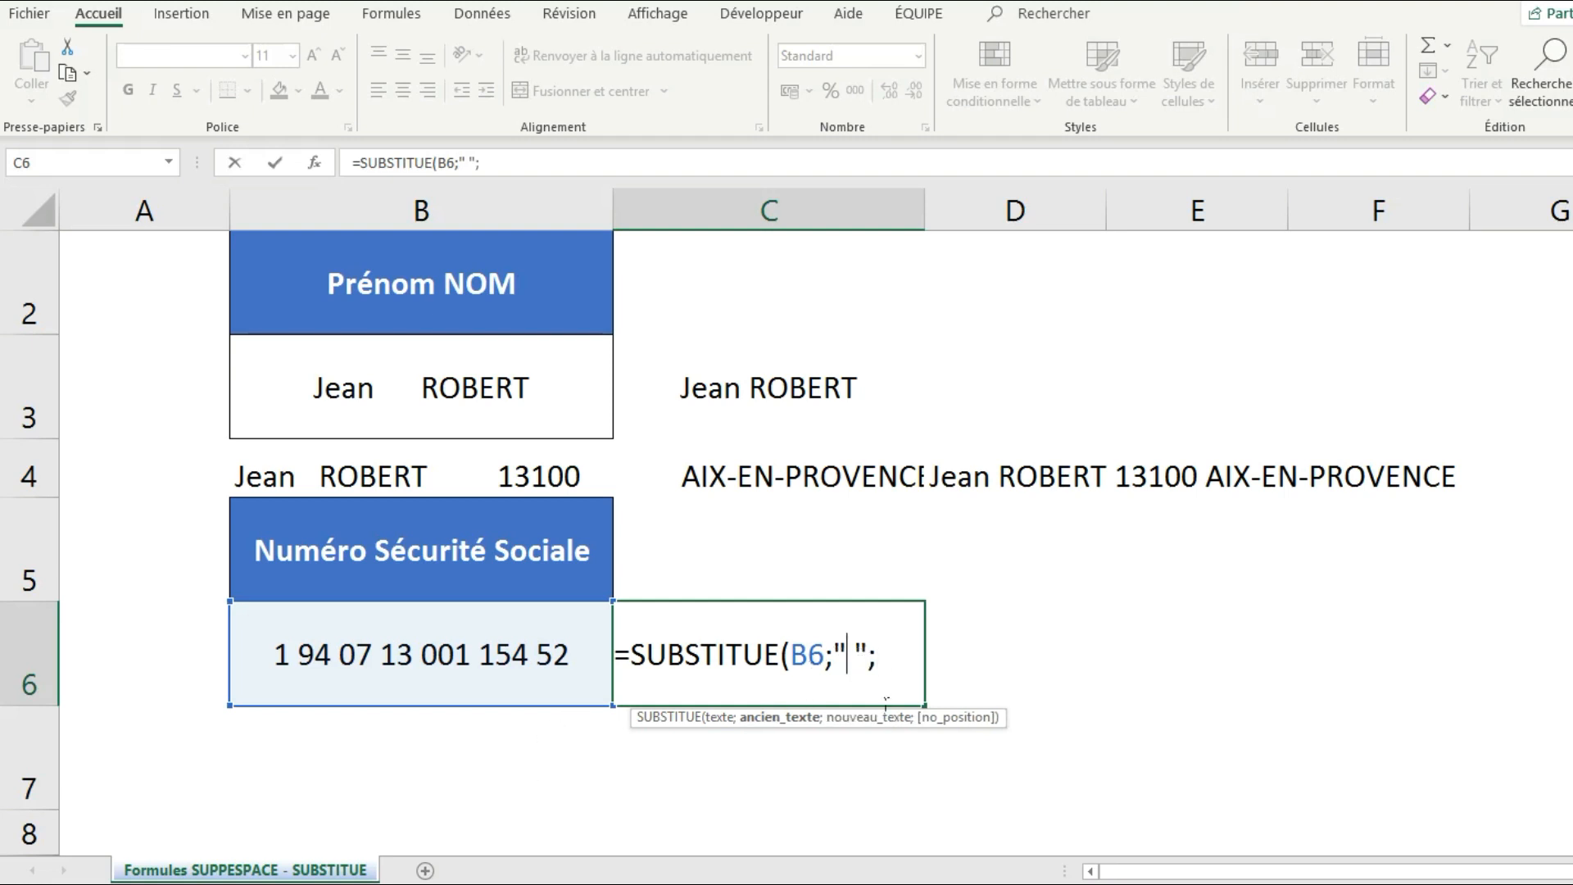
key(BackSpace)
text(a)
key(BackSpace)
key(End)
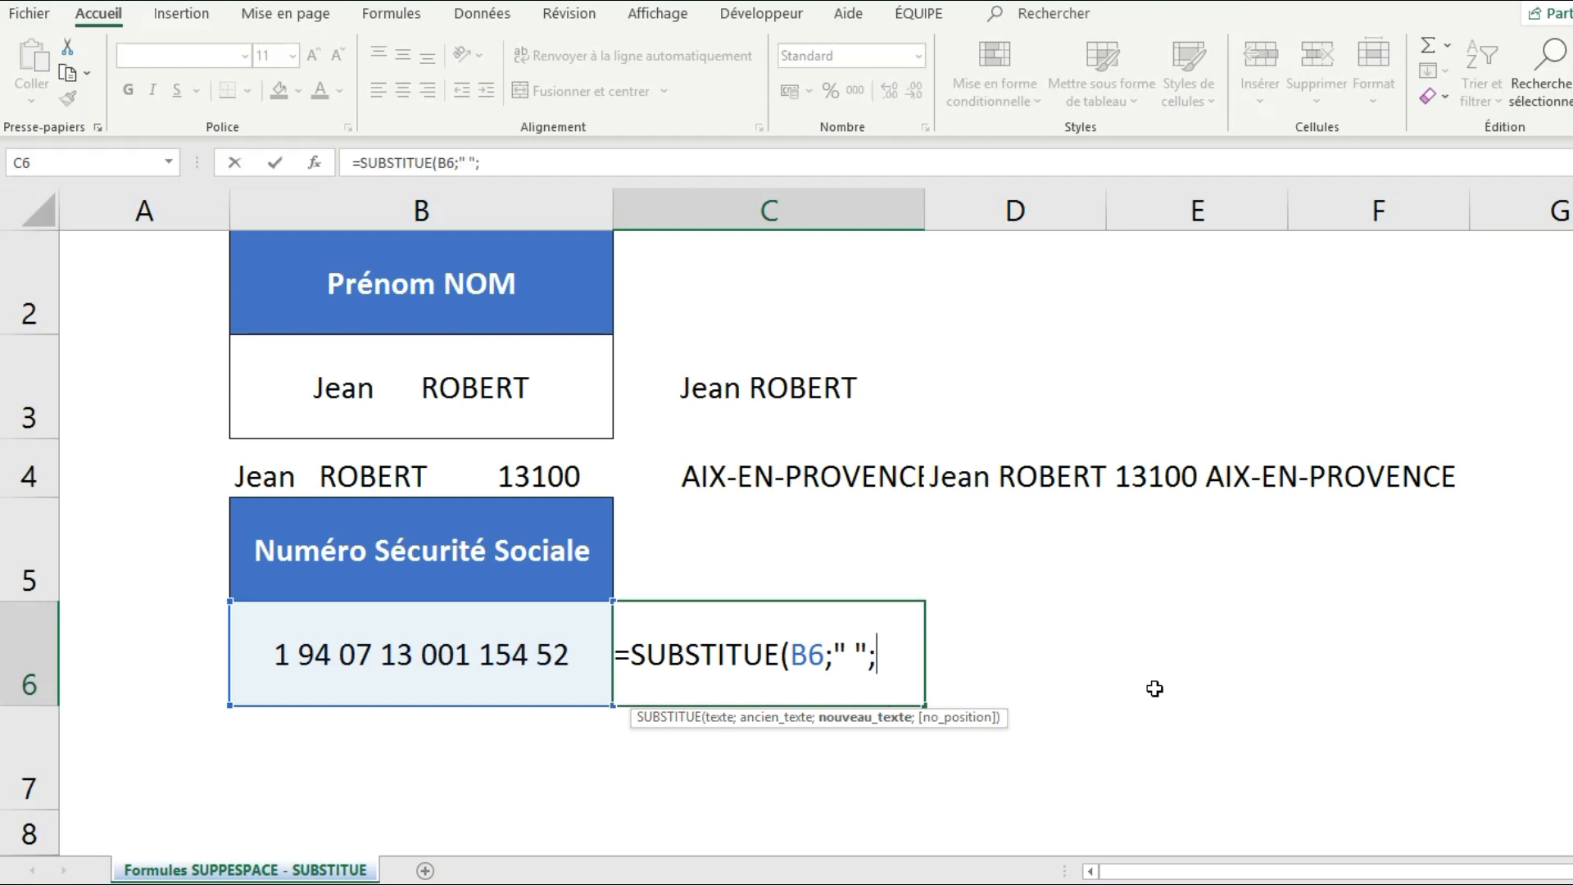
text("")
text())
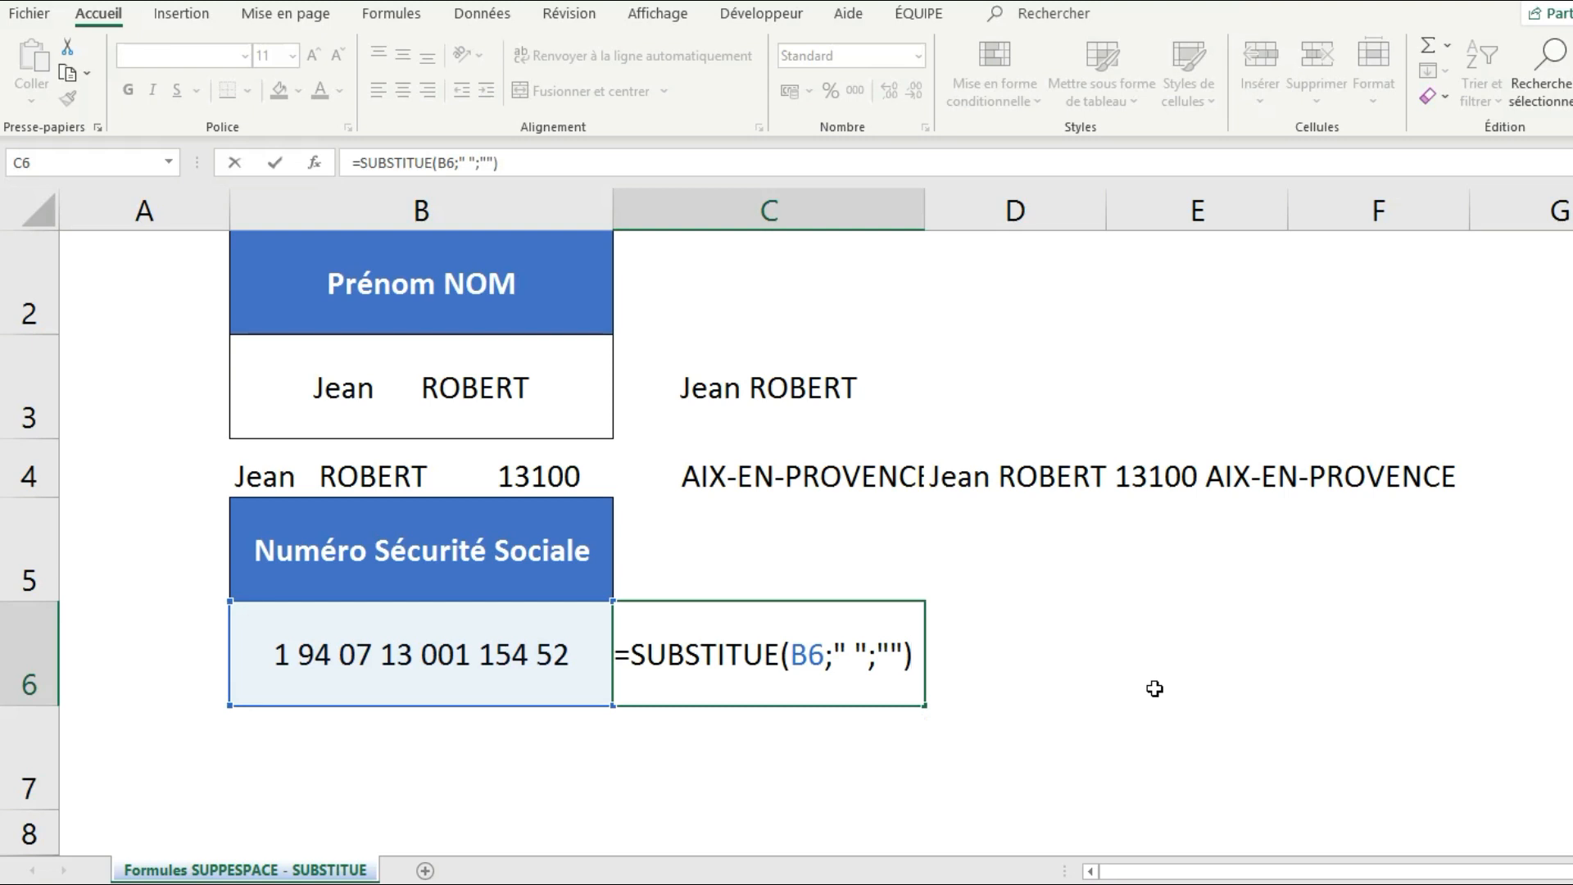
key(Return)
click(734, 653)
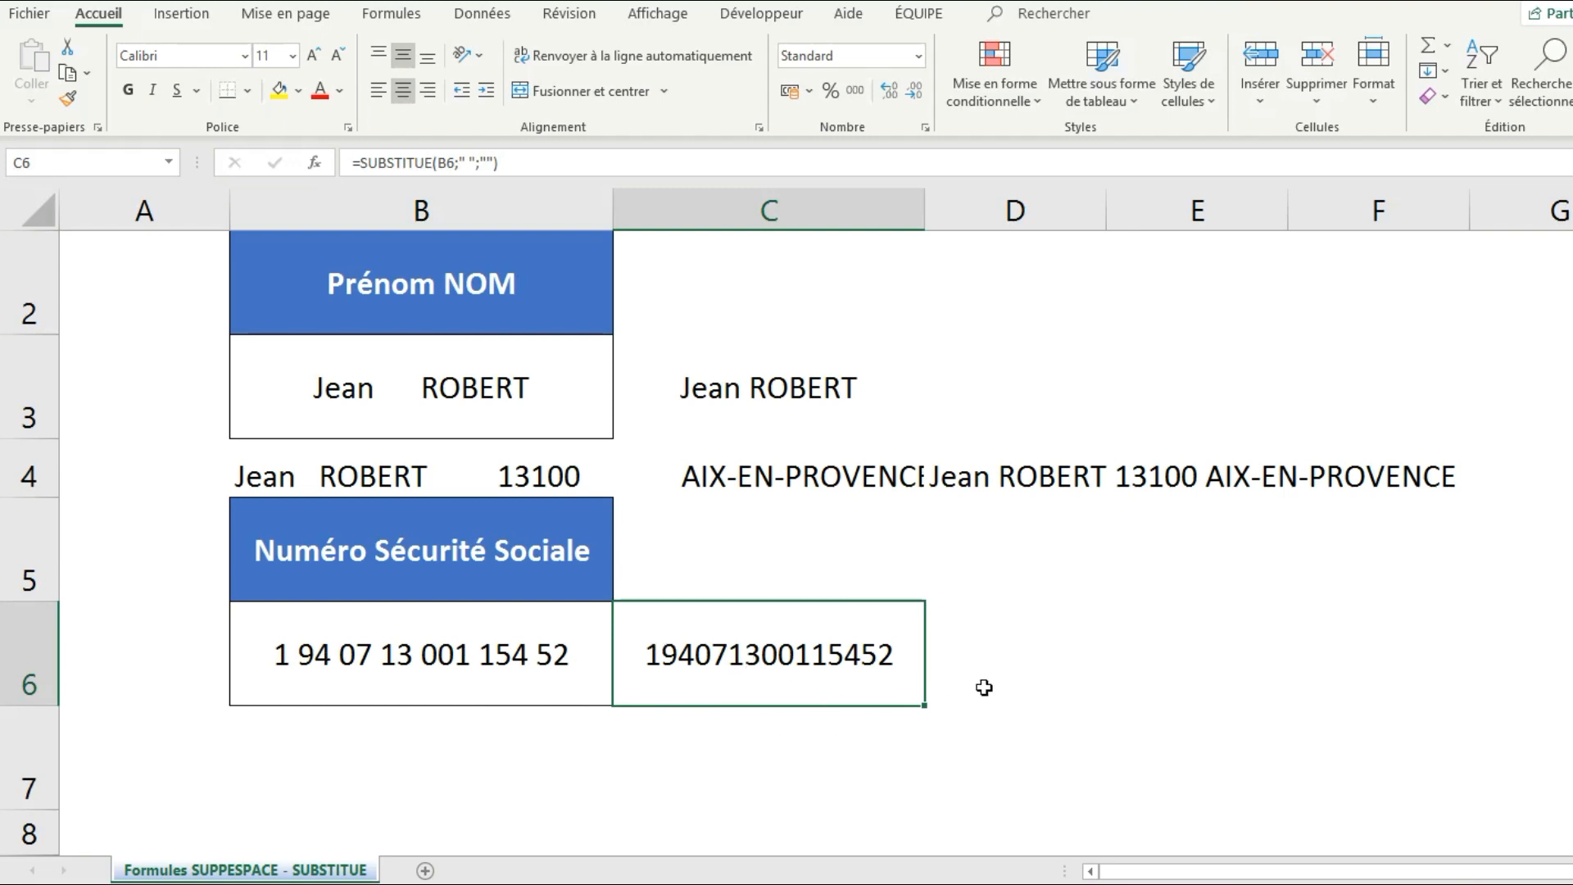
click(1097, 688)
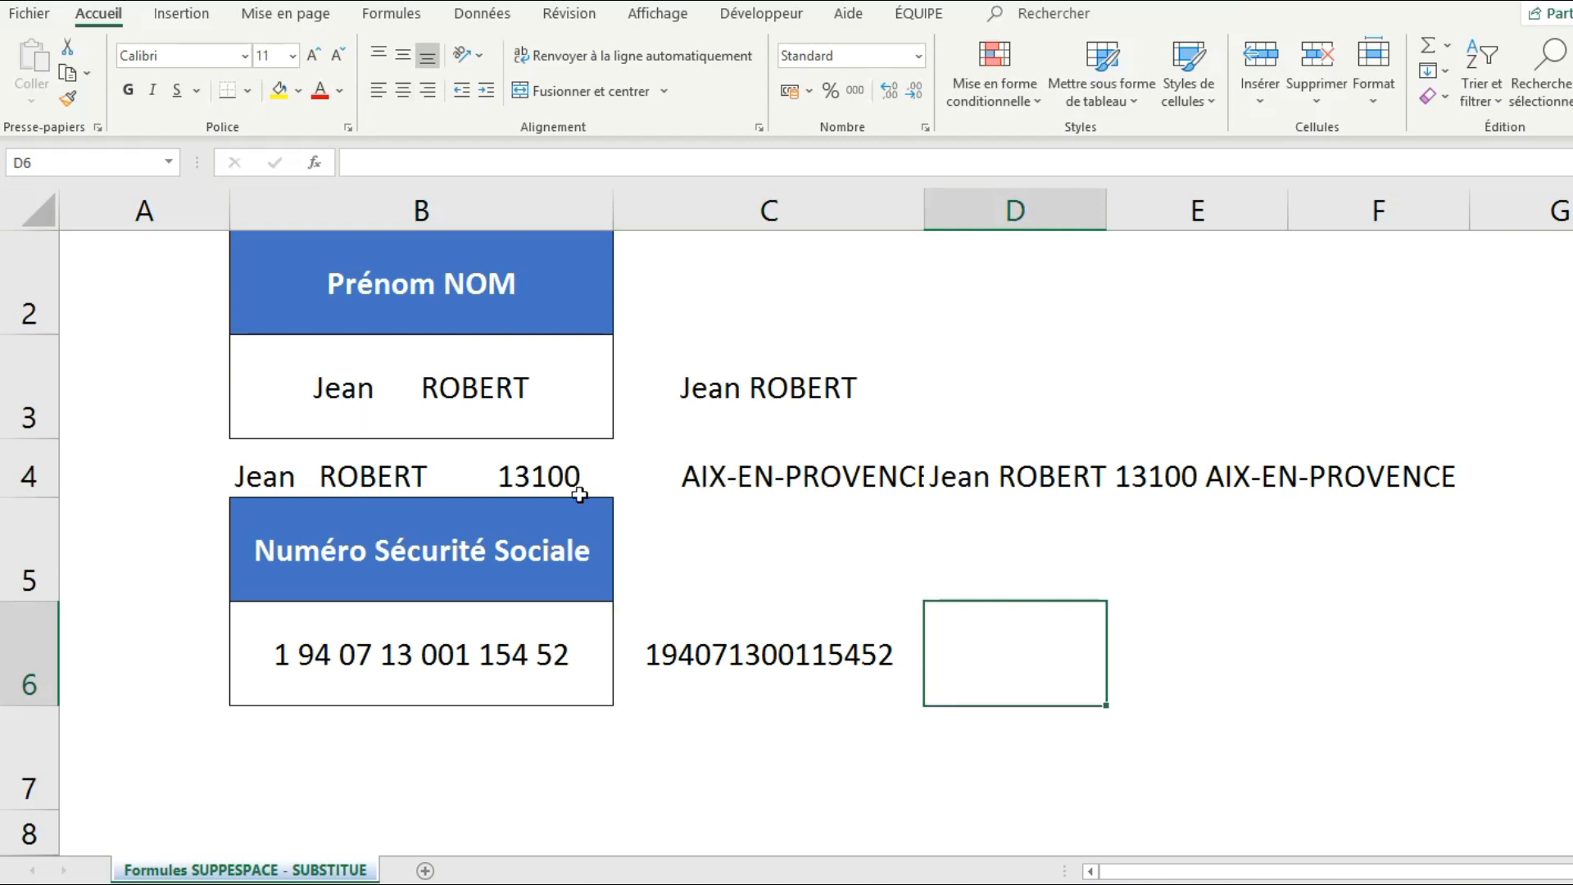
click(539, 489)
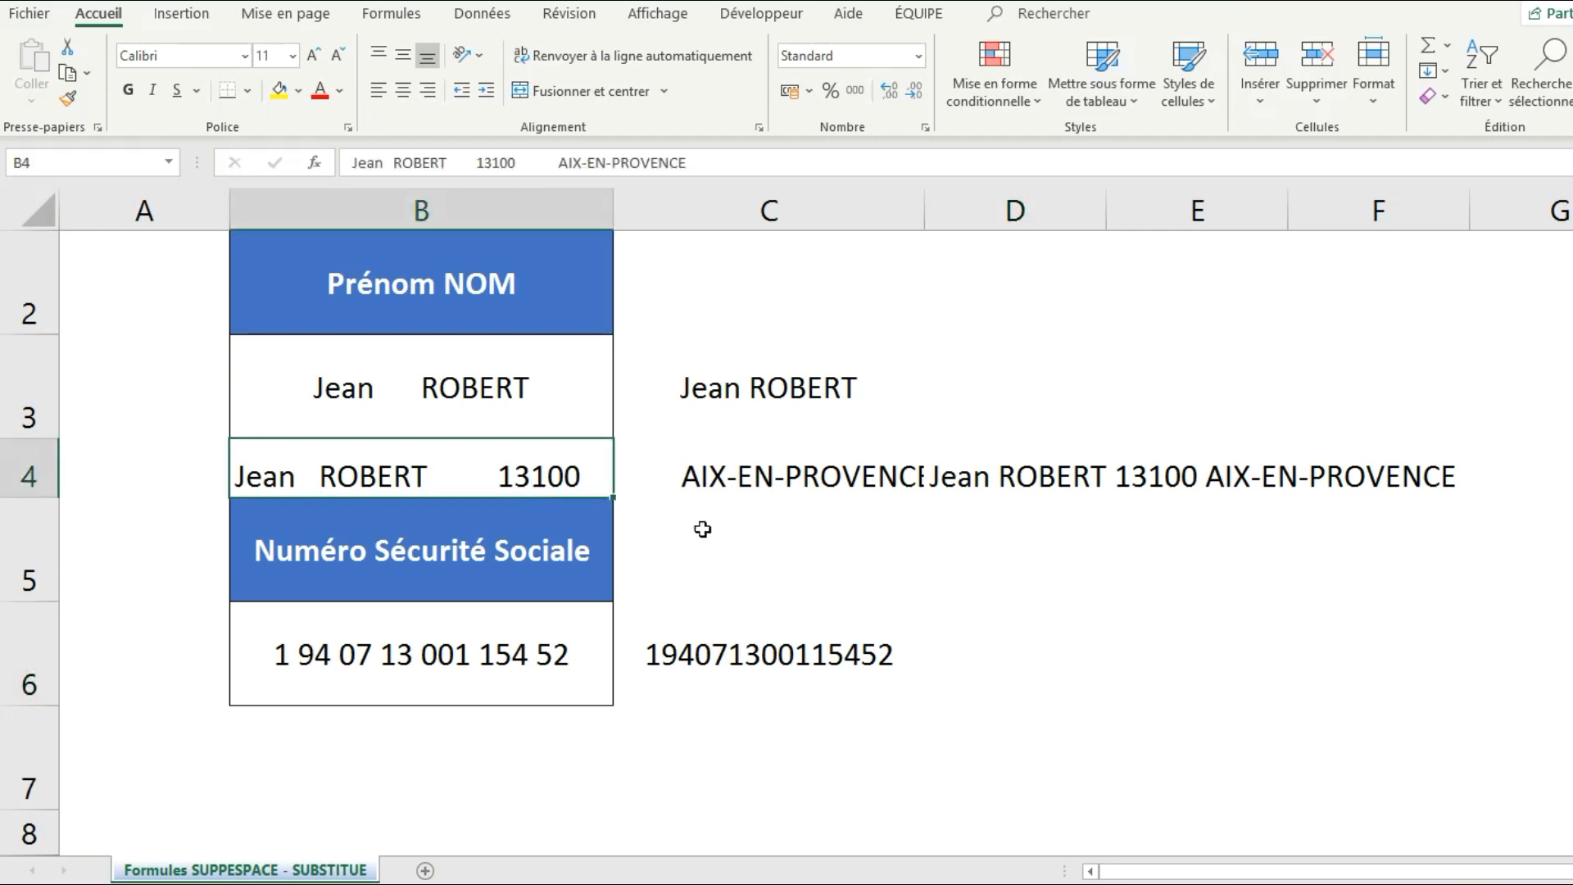
click(766, 399)
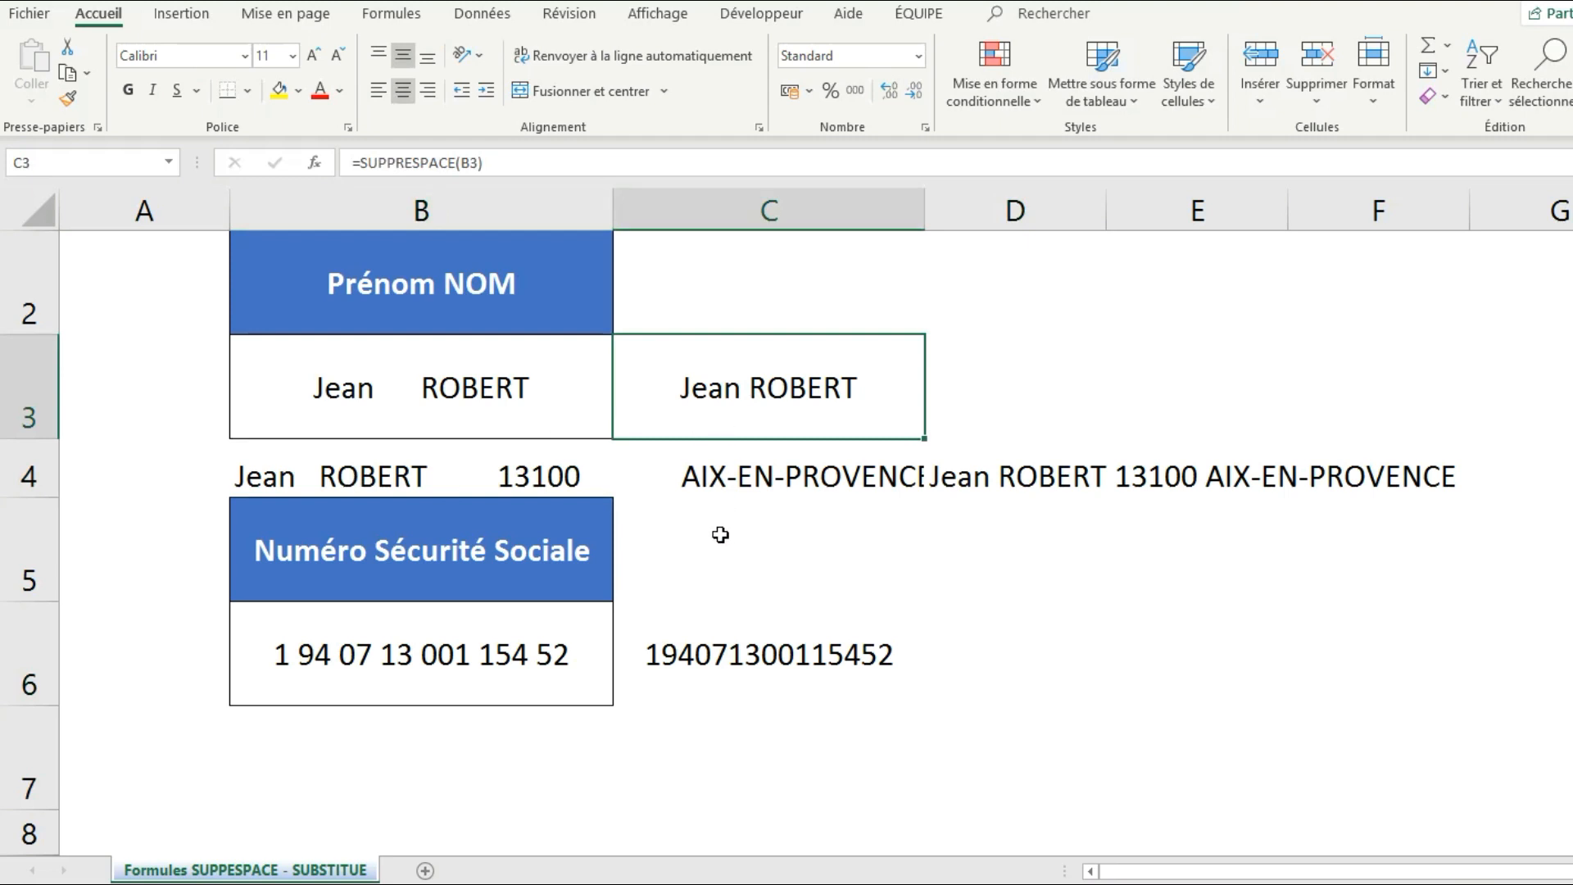
click(733, 662)
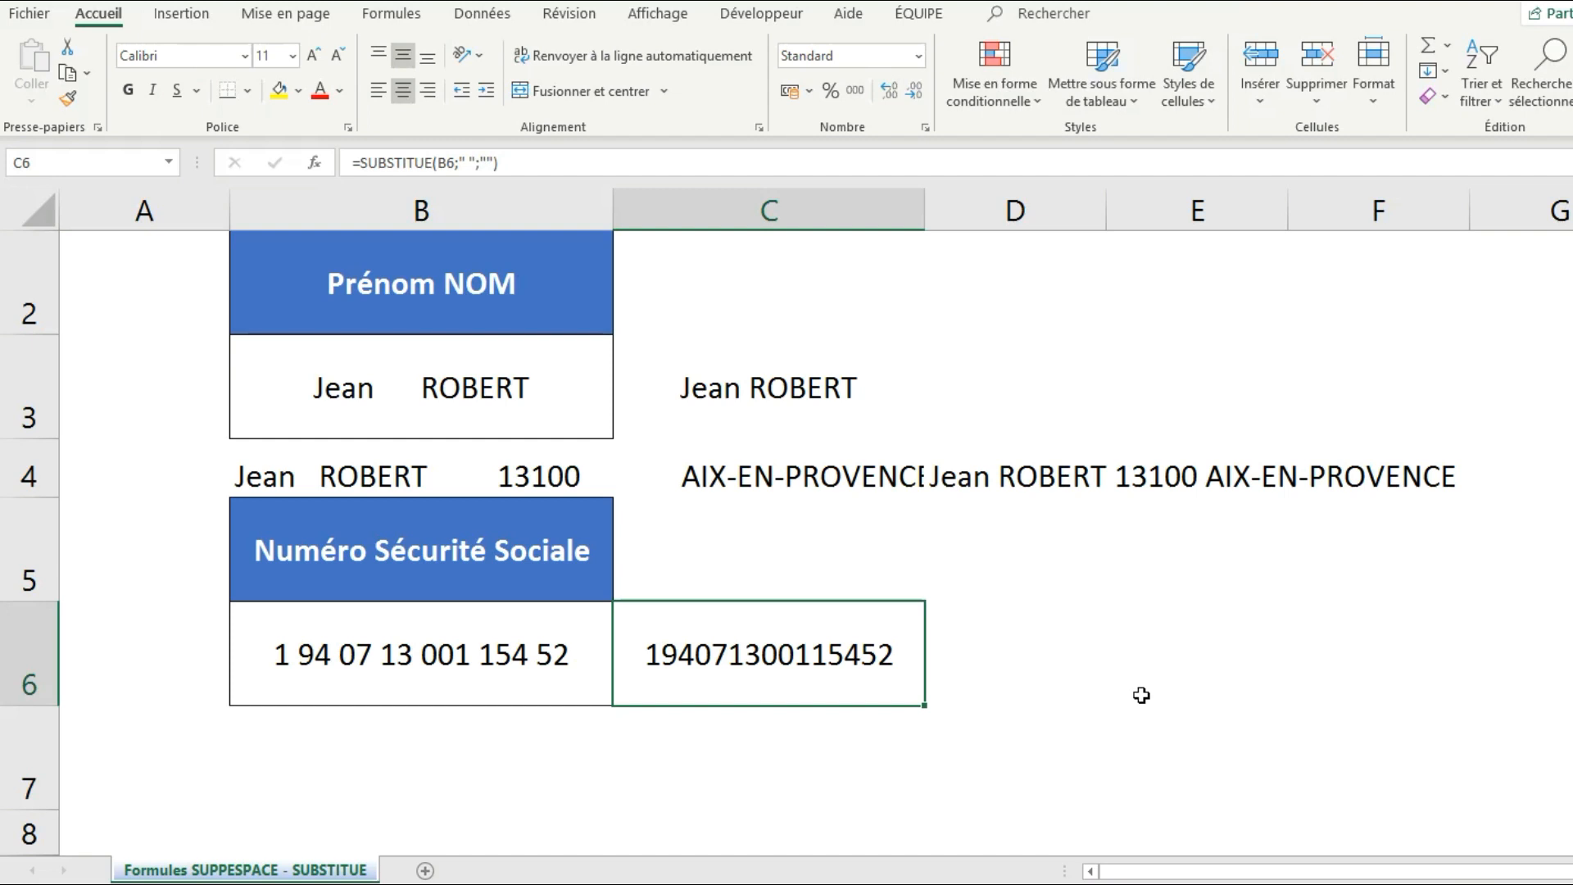
scroll(1141, 695, up, 1)
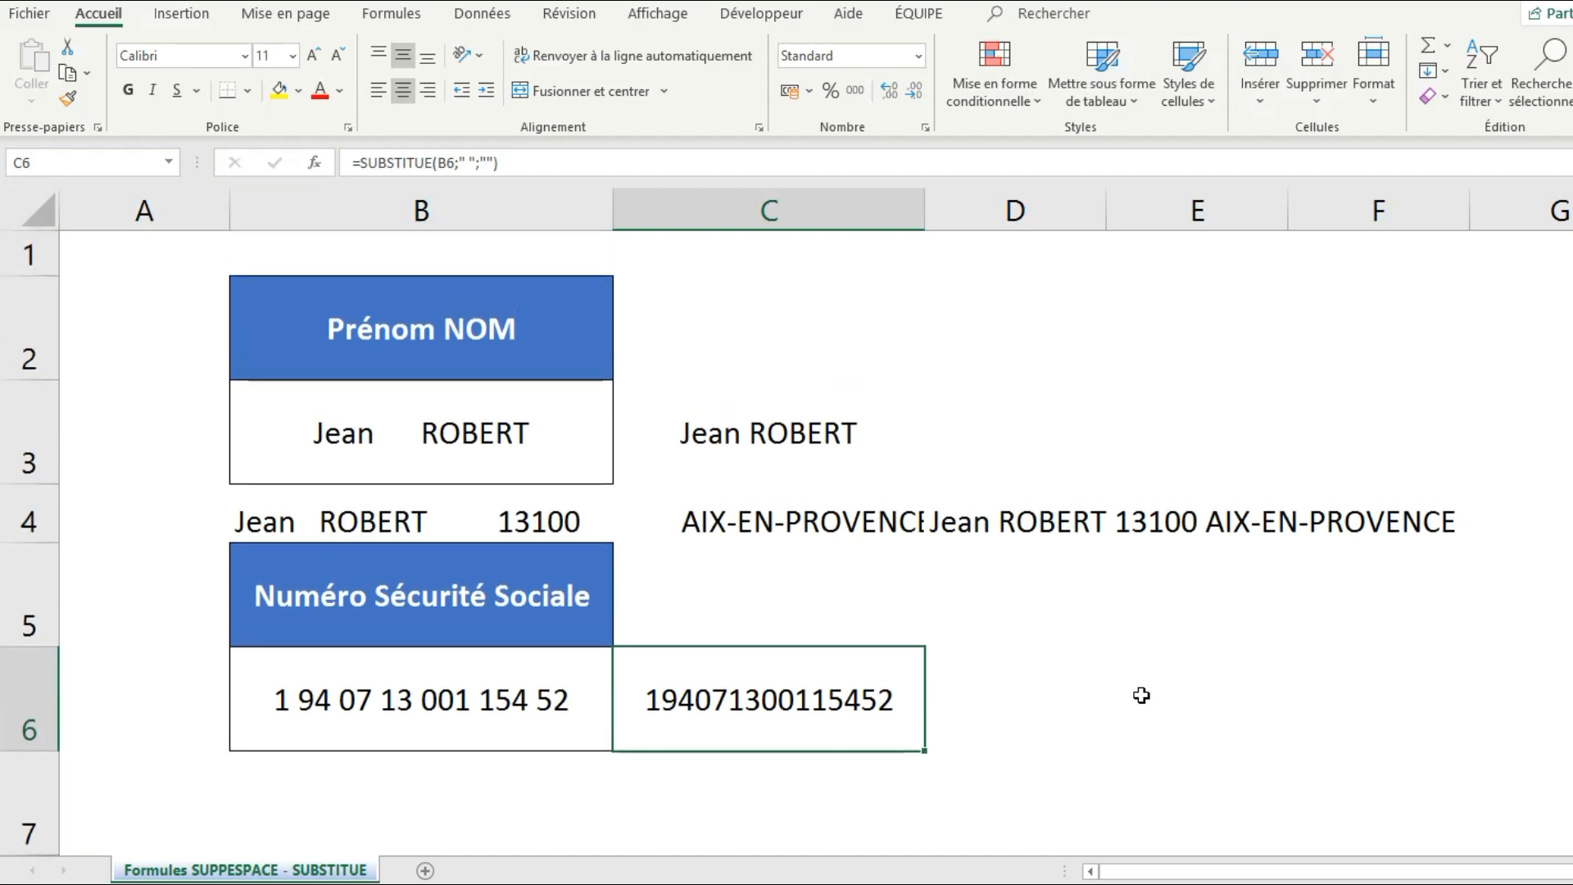